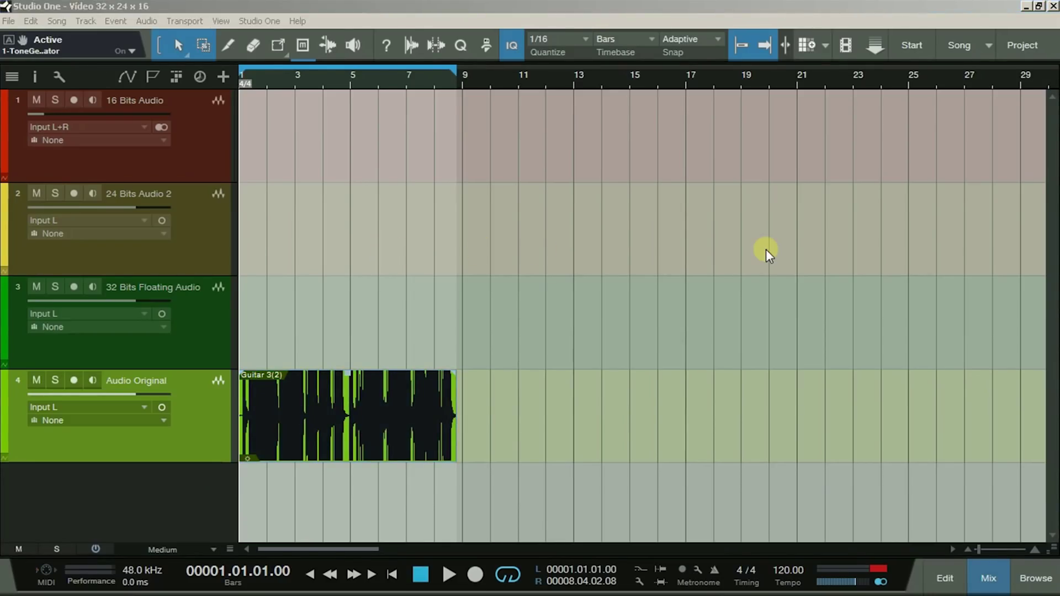
# - Start a stem export of the Audio Original channel with the filename prefix "16 bits"
pyautogui.hotkey('ctrl', 'shift', 'e')
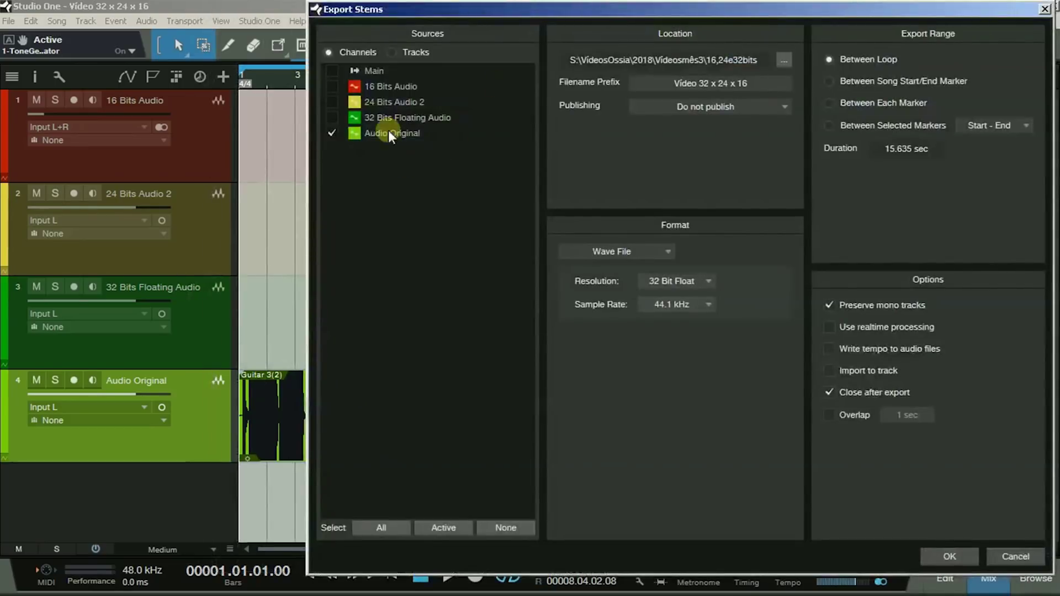
pyautogui.moveTo(575, 8); pyautogui.dragTo(502, 9)
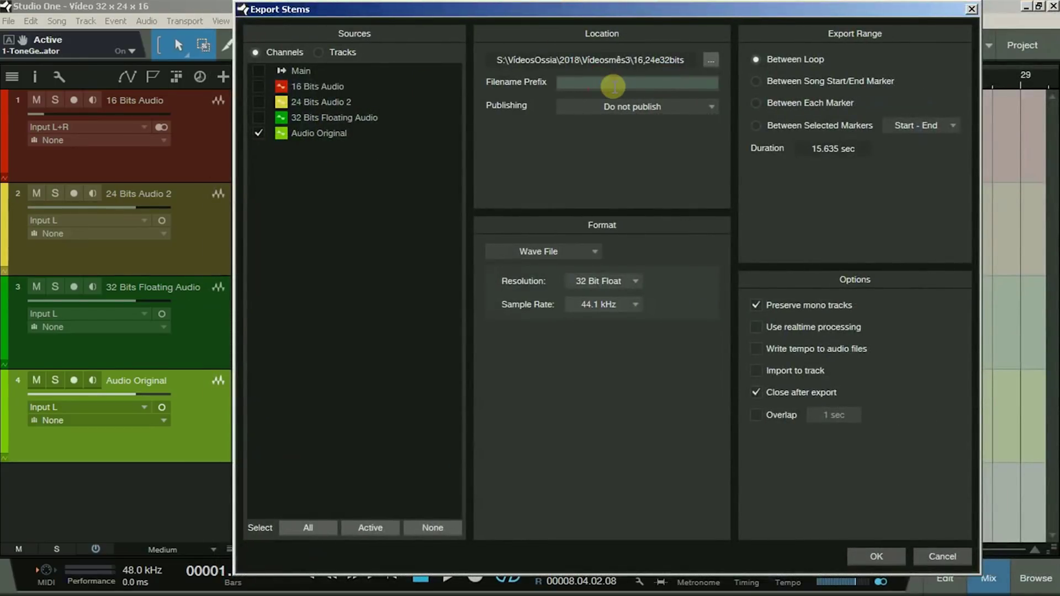
pyautogui.click(614, 87)
pyautogui.write('16 bits')
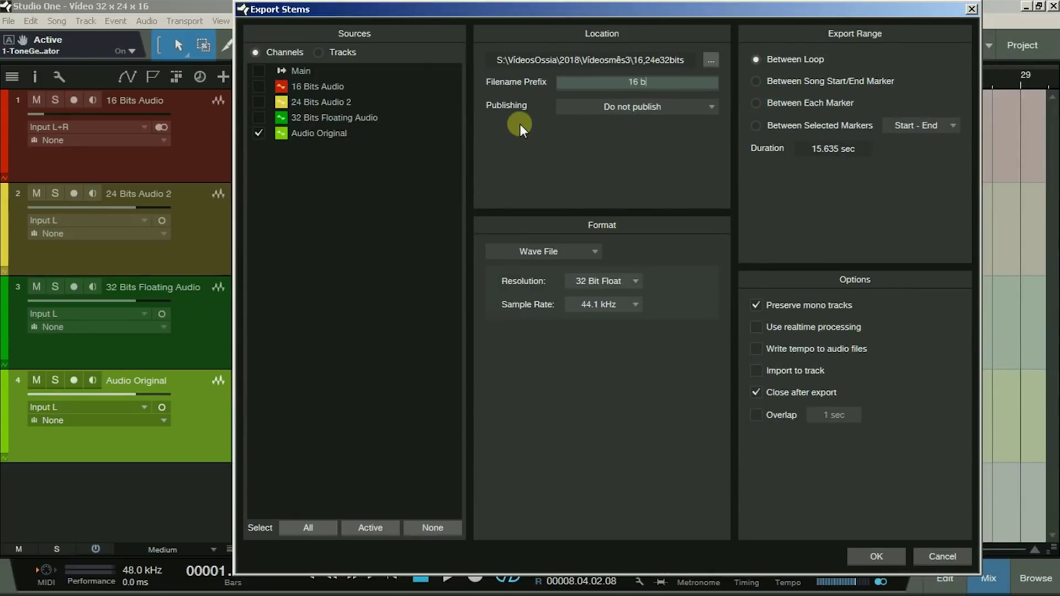
pyautogui.press('Return')
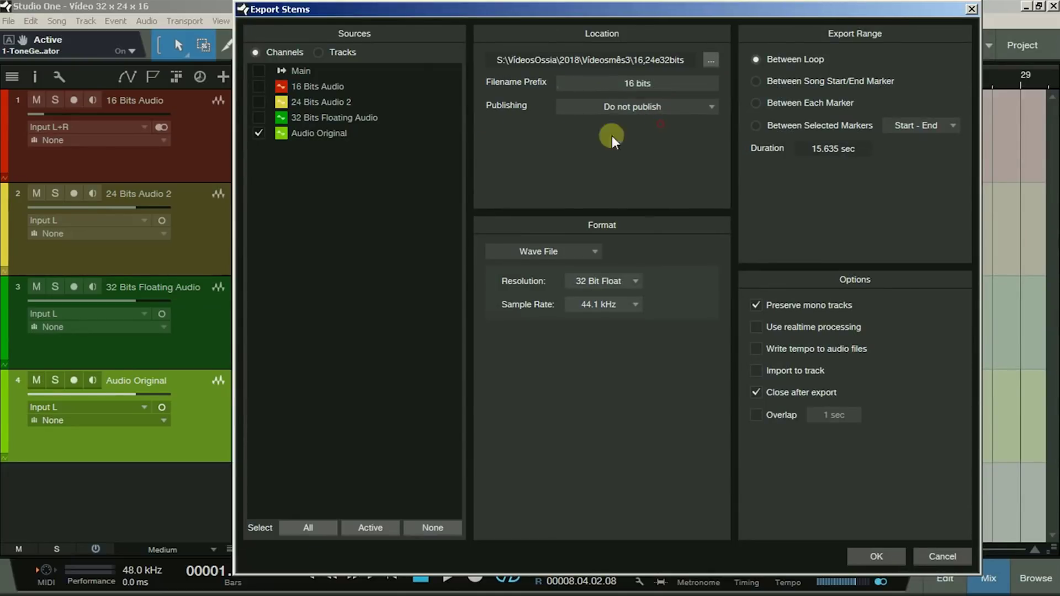
# - Set the wave export format to 16 Bit resolution and a 48.0 kHz sample rate
pyautogui.click(625, 281)
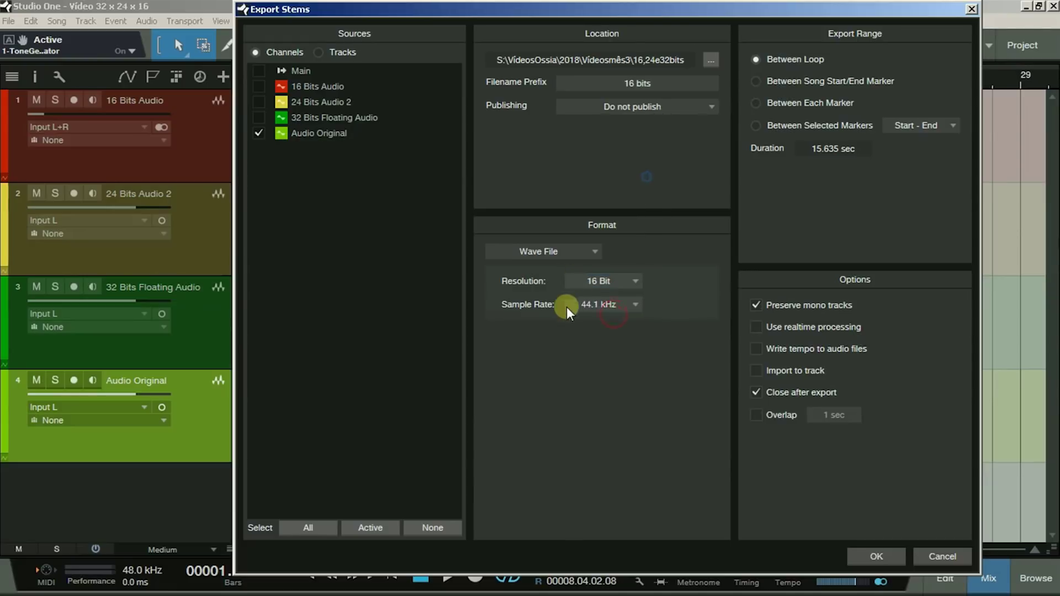
pyautogui.click(618, 313)
pyautogui.click(619, 374)
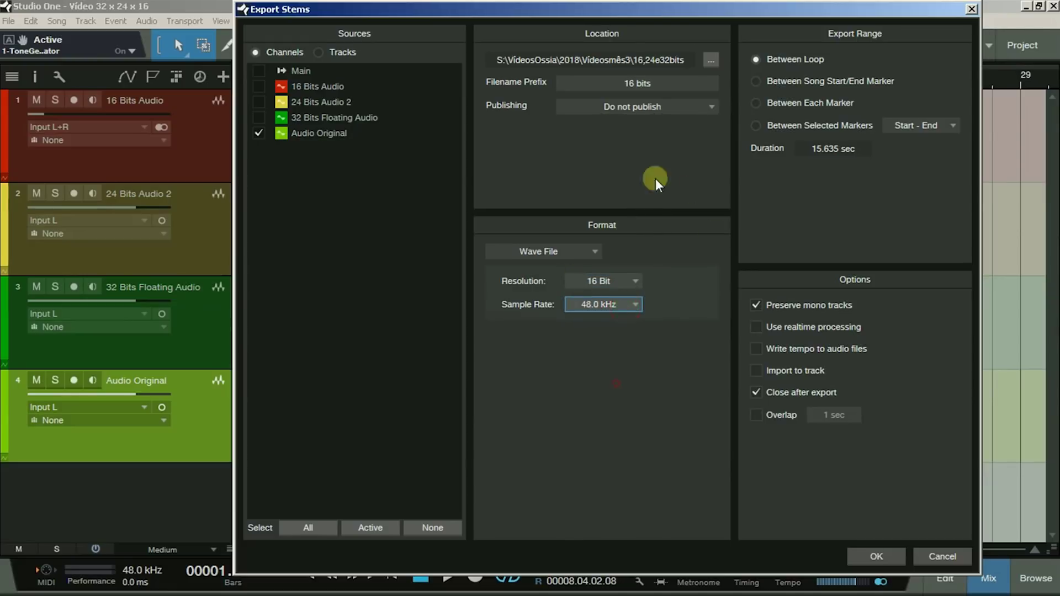
# - Export the stem to the "16, 24 e 32 bits" folder and keep the exported file despite the clipping
pyautogui.click(709, 61)
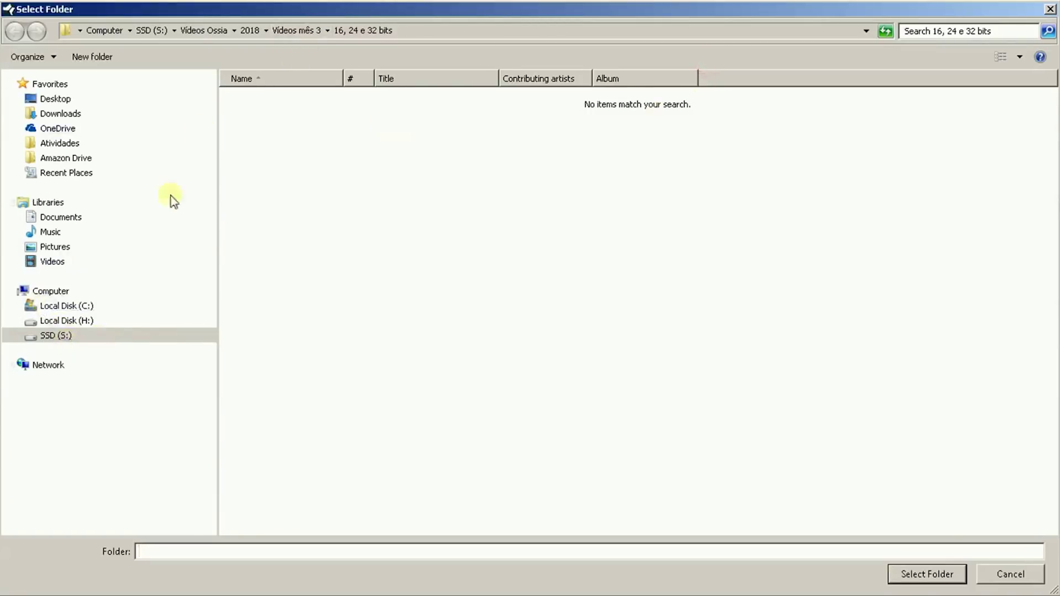
pyautogui.click(942, 572)
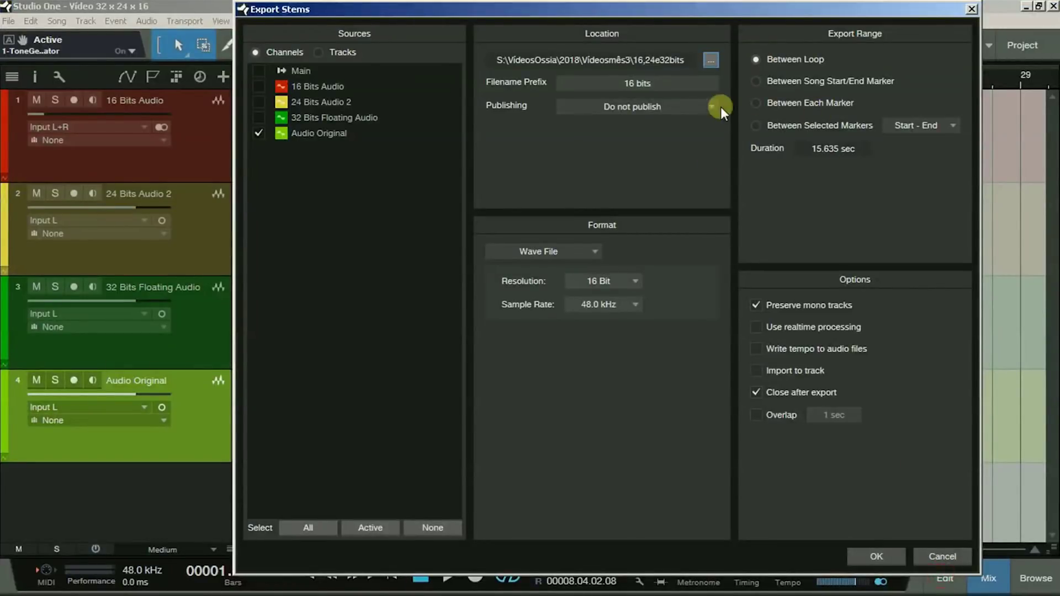
pyautogui.moveTo(745, 13); pyautogui.dragTo(999, 95)
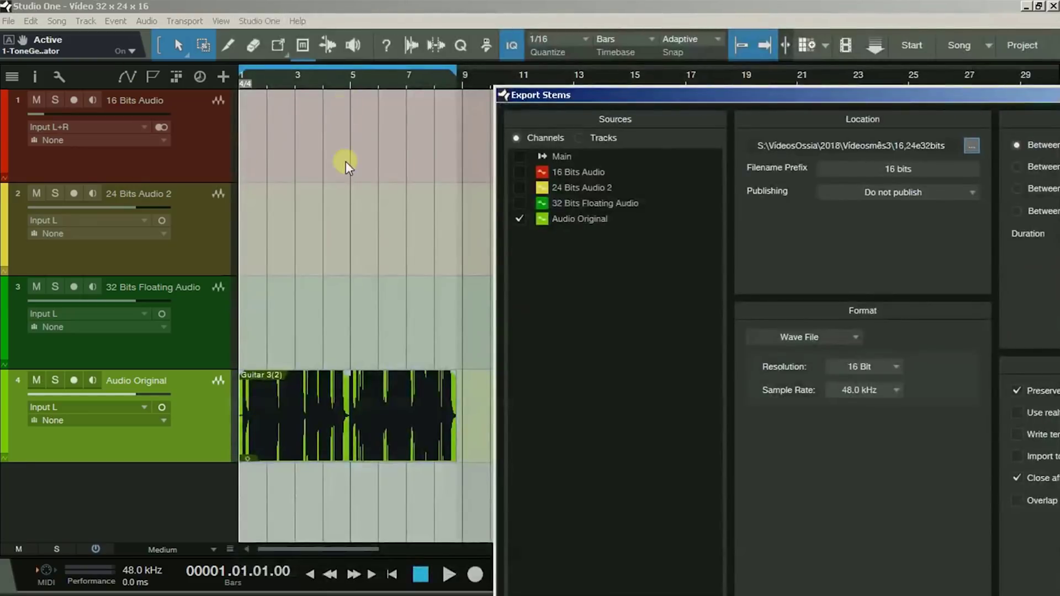
pyautogui.moveTo(870, 93); pyautogui.dragTo(537, 32)
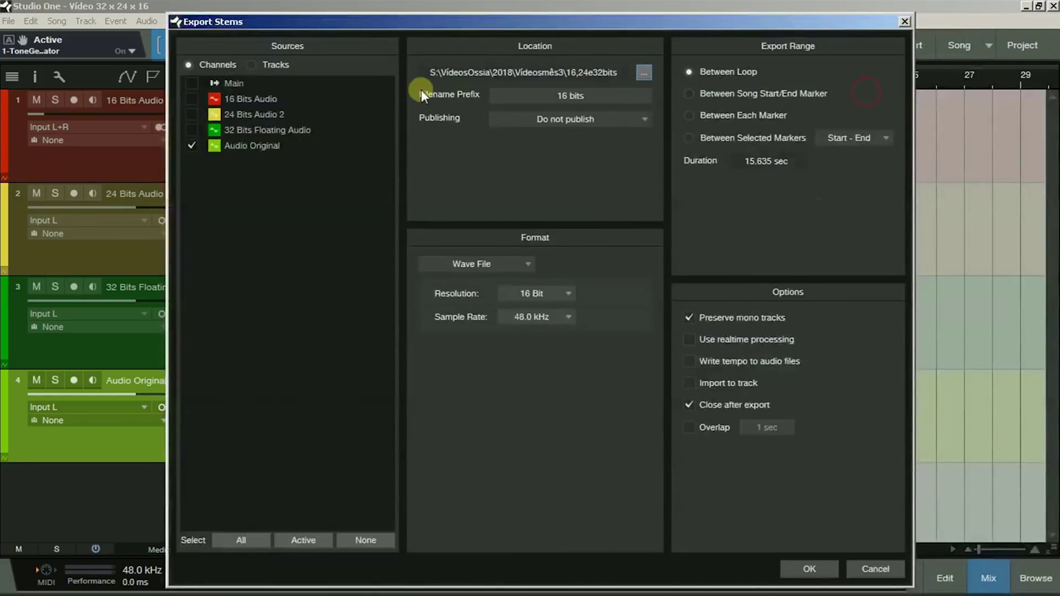
pyautogui.click(811, 569)
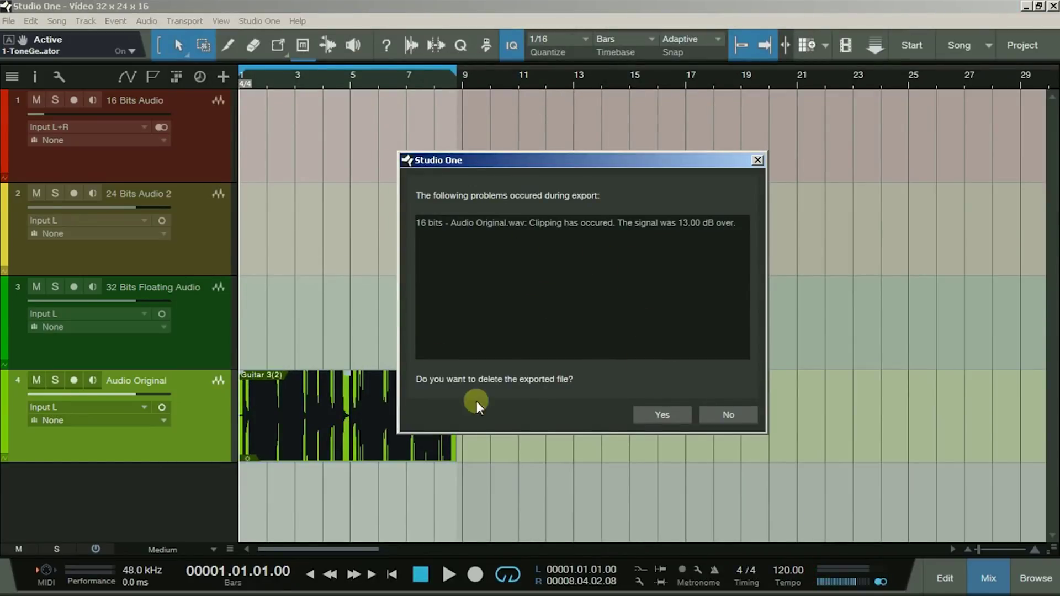
pyautogui.click(734, 418)
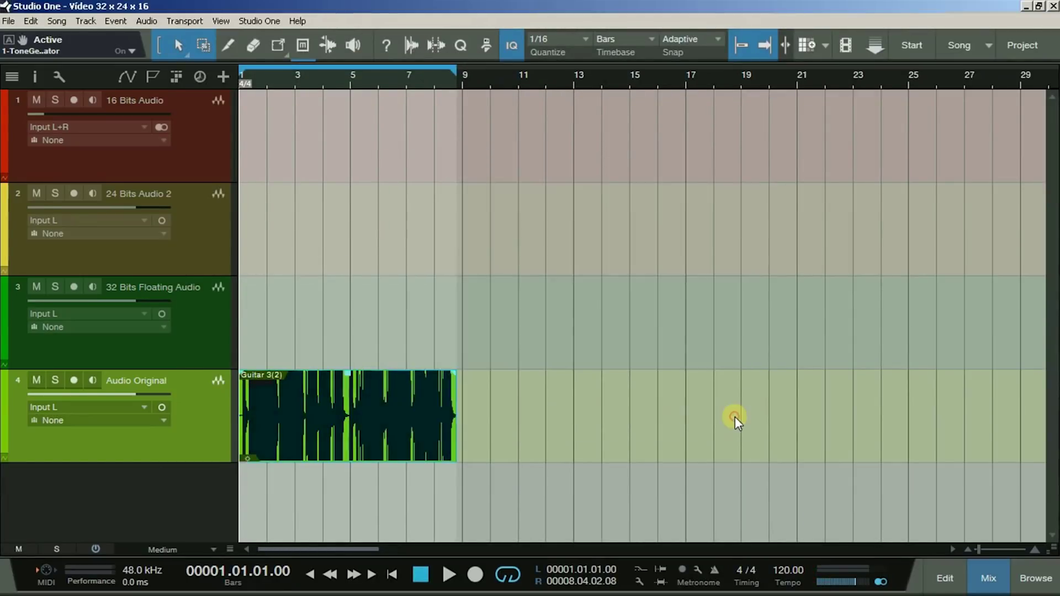
# - Import the exported "16 bits - Audio Original" file at the start of the 16 Bits Audio track
pyautogui.click(1045, 64)
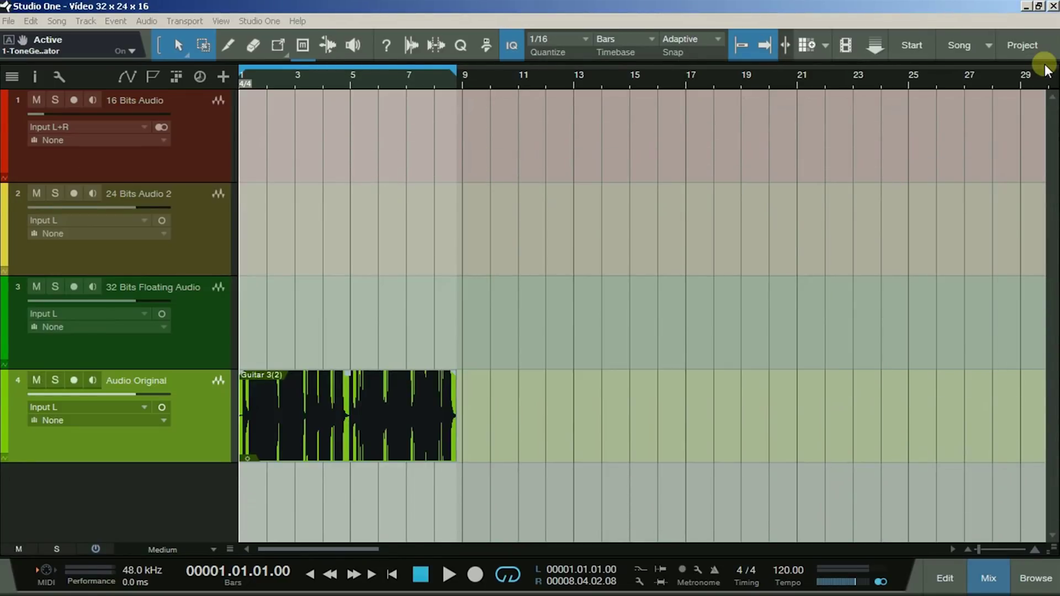
pyautogui.moveTo(1045, 64); pyautogui.dragTo(250, 137)
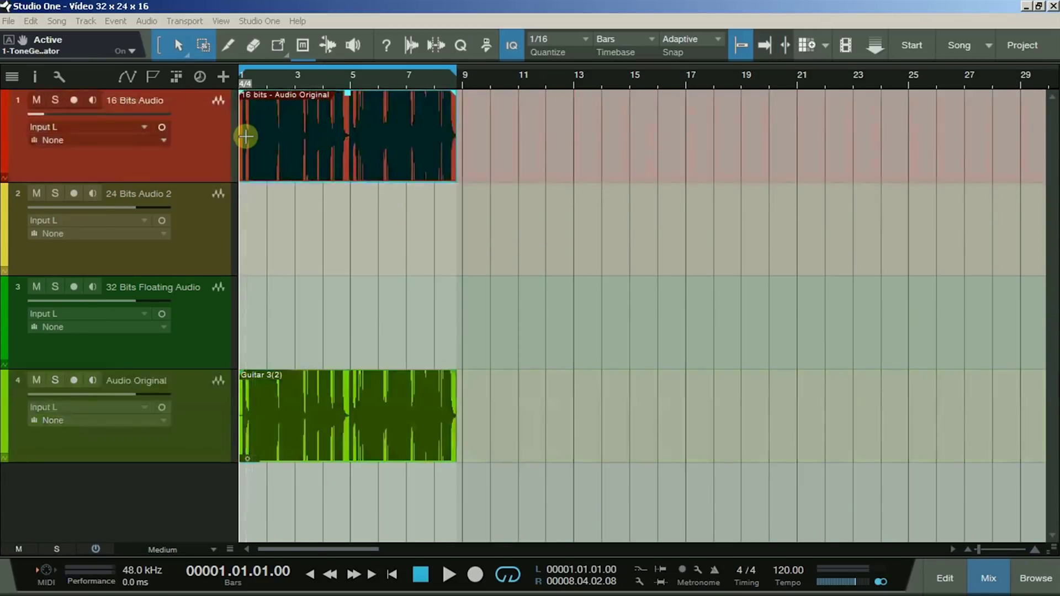
pyautogui.hotkey('alt', 'Tab')
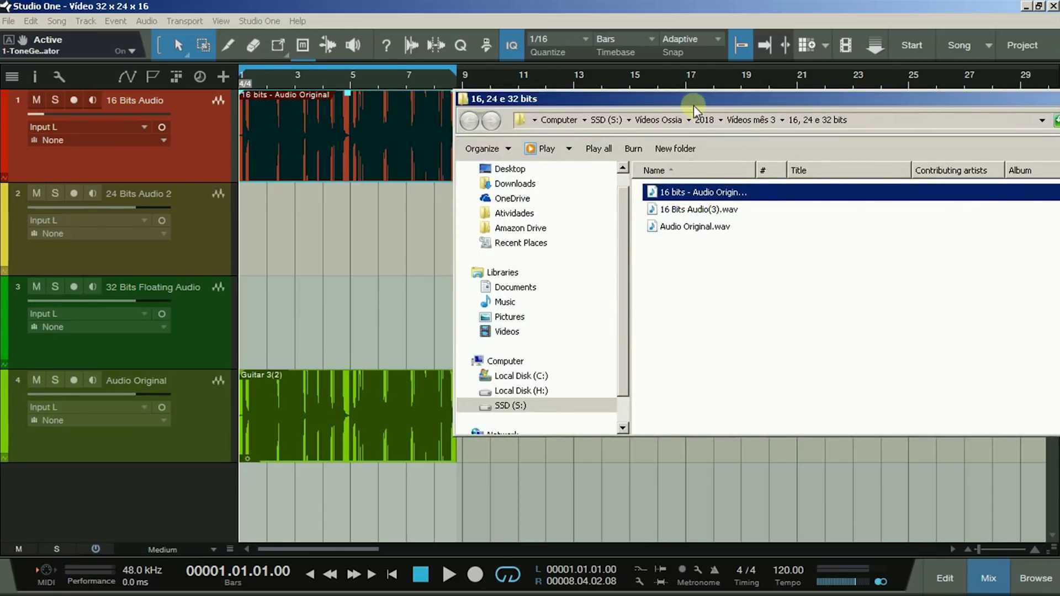
pyautogui.hotkey('alt', 'Tab')
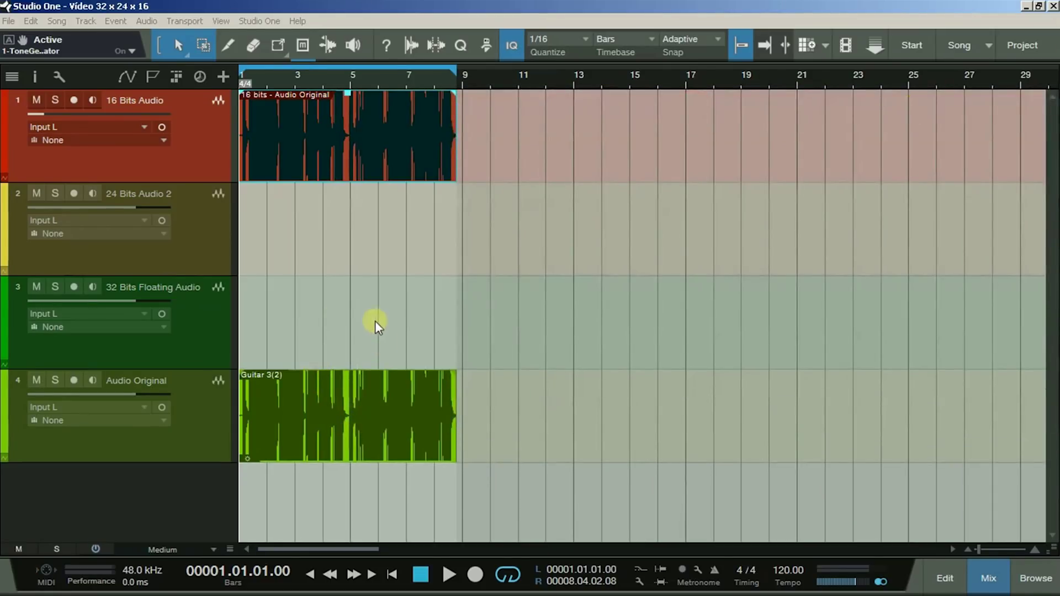
# - Examine the waveforms of the 16-bit clip and the original clip up close around bar 5, beat 4
pyautogui.click(365, 94)
pyautogui.press('e')
pyautogui.press('e')
pyautogui.press('e')
pyautogui.press('e')
pyautogui.press('e')
pyautogui.press('e')
pyautogui.press('e')
pyautogui.press('e')
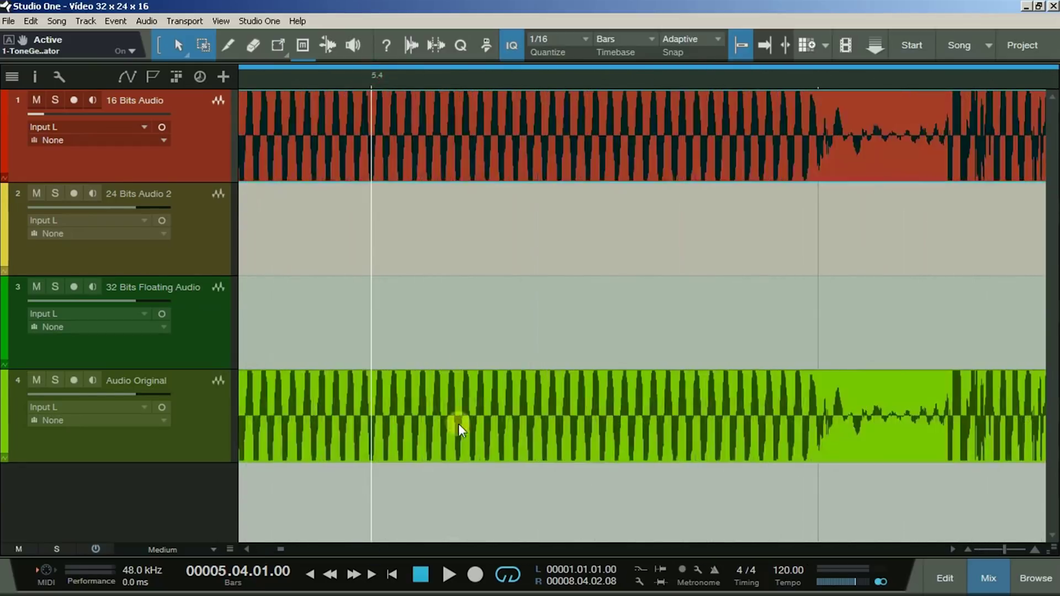
pyautogui.press('e')
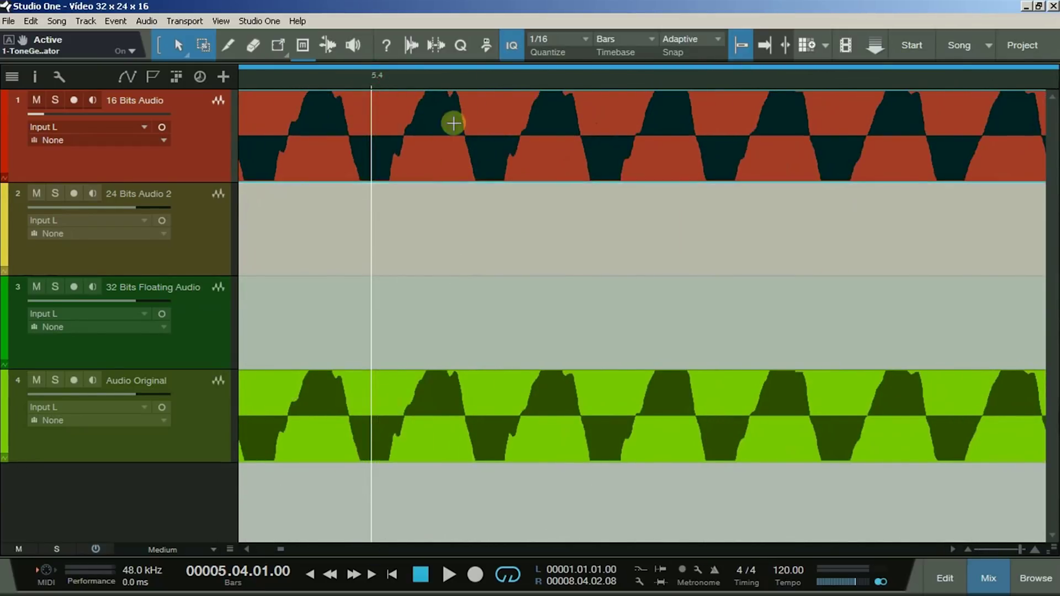
pyautogui.press('w')
pyautogui.press('w')
pyautogui.press('w')
pyautogui.press('w')
pyautogui.press('w')
pyautogui.press('w')
pyautogui.press('w')
pyautogui.press('w')
pyautogui.press('w')
pyautogui.press('w')
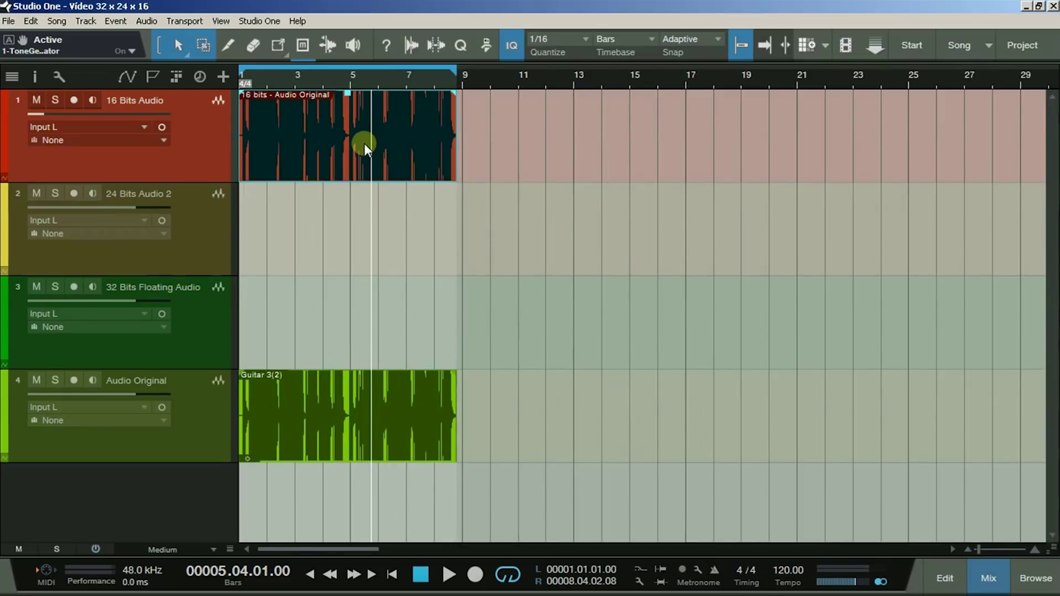
# - Lower the 16-bit clip's gain and play it back with the Audio Original track muted
pyautogui.moveTo(341, 96); pyautogui.dragTo(354, 190)
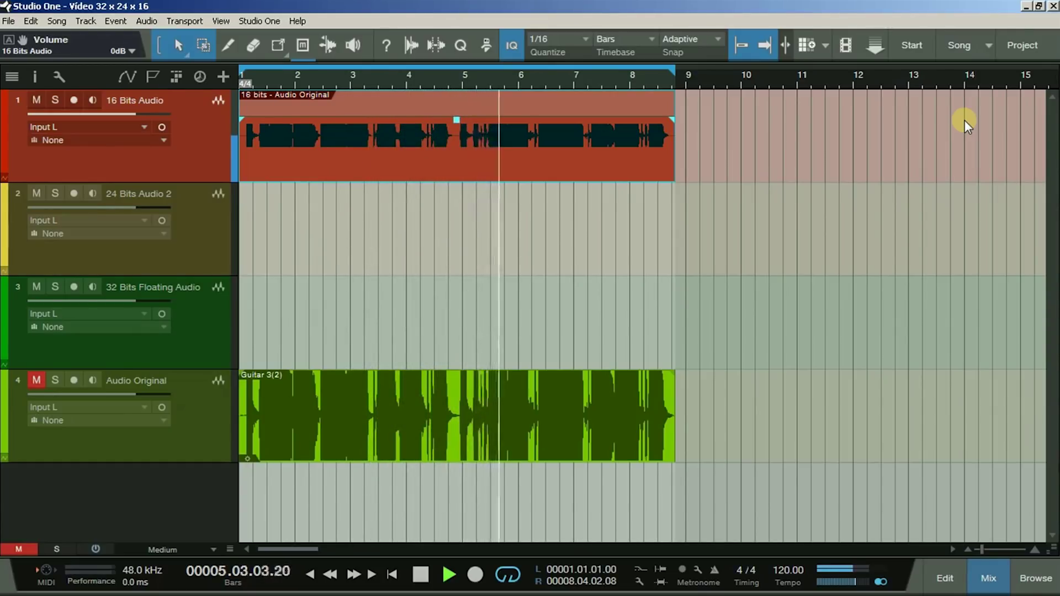
pyautogui.press('space')
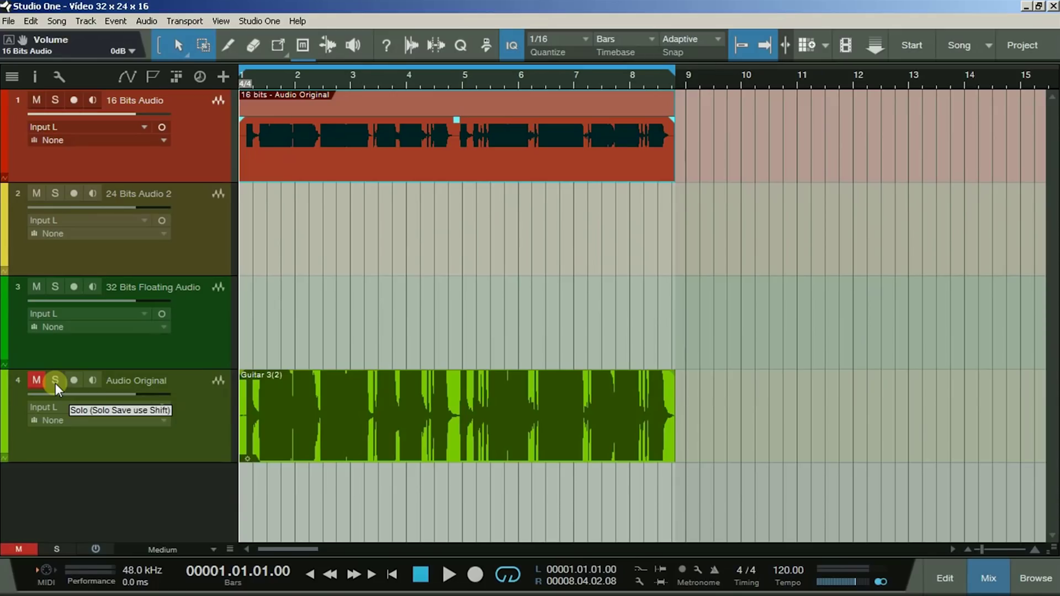
# - Solo the Audio Original track, lower the Guitar 3(2) clip's gain, and play it back for comparison
pyautogui.click(57, 382)
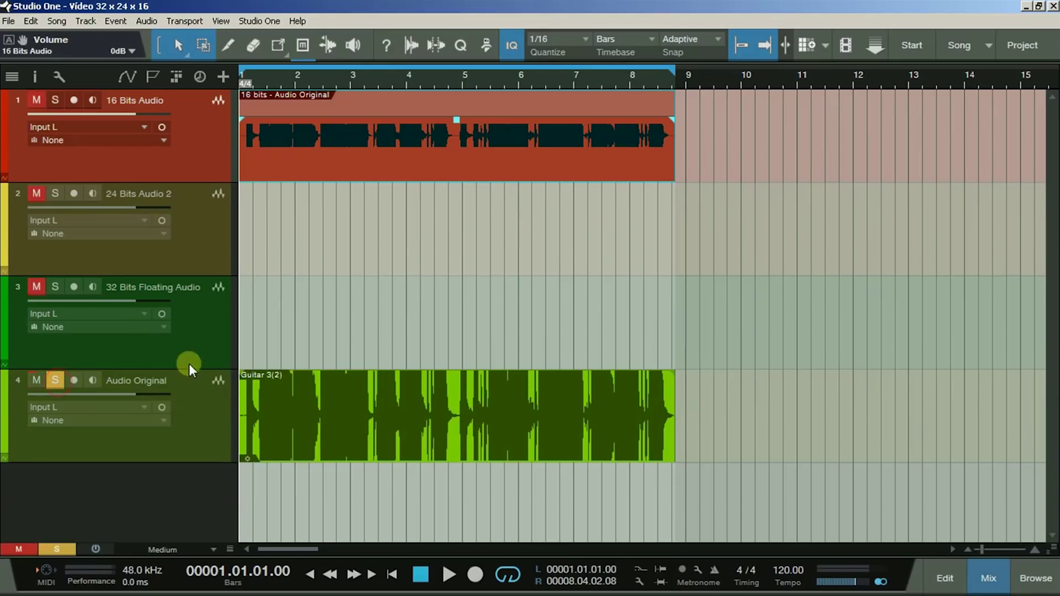
pyautogui.click(401, 430)
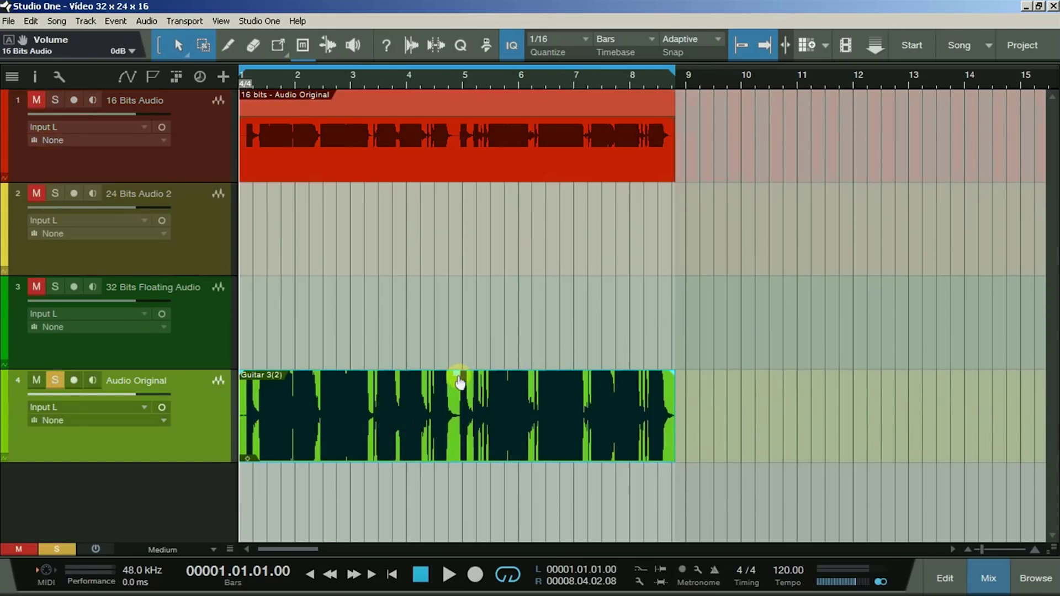
pyautogui.moveTo(460, 381); pyautogui.dragTo(458, 380)
pyautogui.press('space')
pyautogui.click(393, 123)
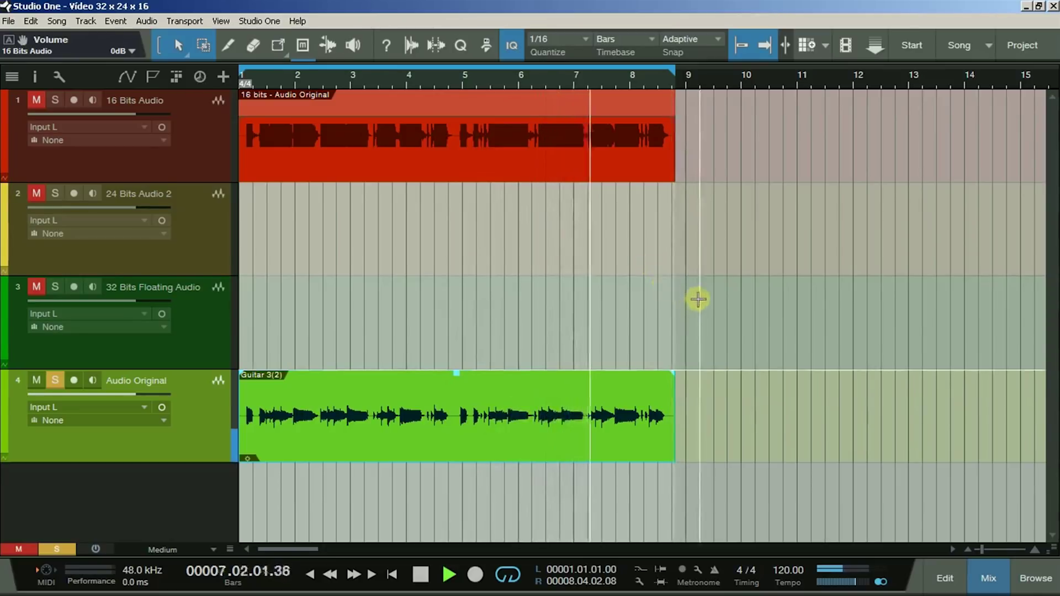
pyautogui.press('space')
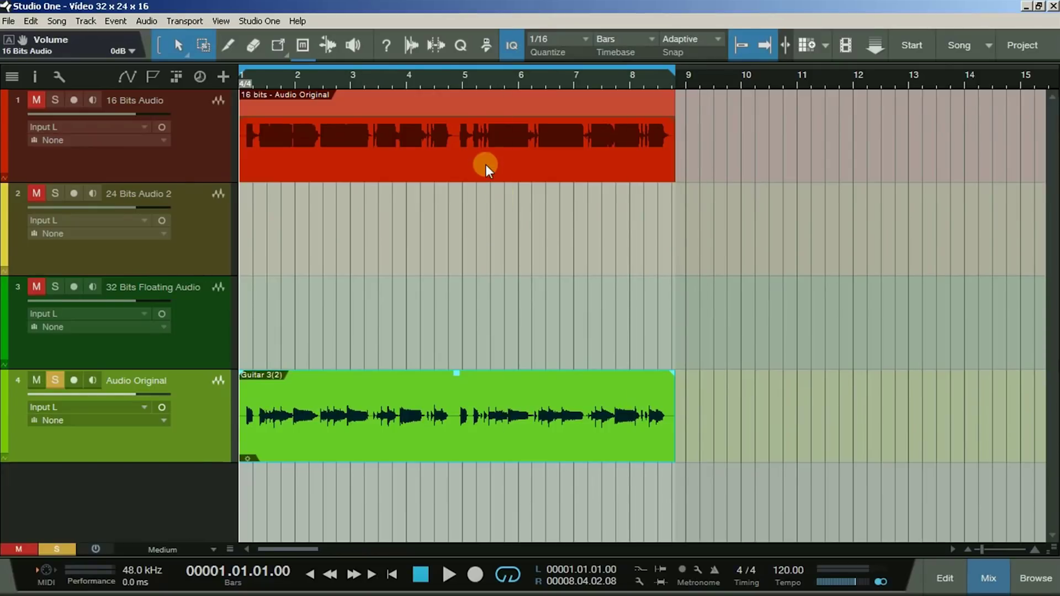
# - Lower the 16-bit clip's gain a little further and audition from the start of the song
pyautogui.click(485, 164)
pyautogui.moveTo(455, 119); pyautogui.dragTo(457, 143)
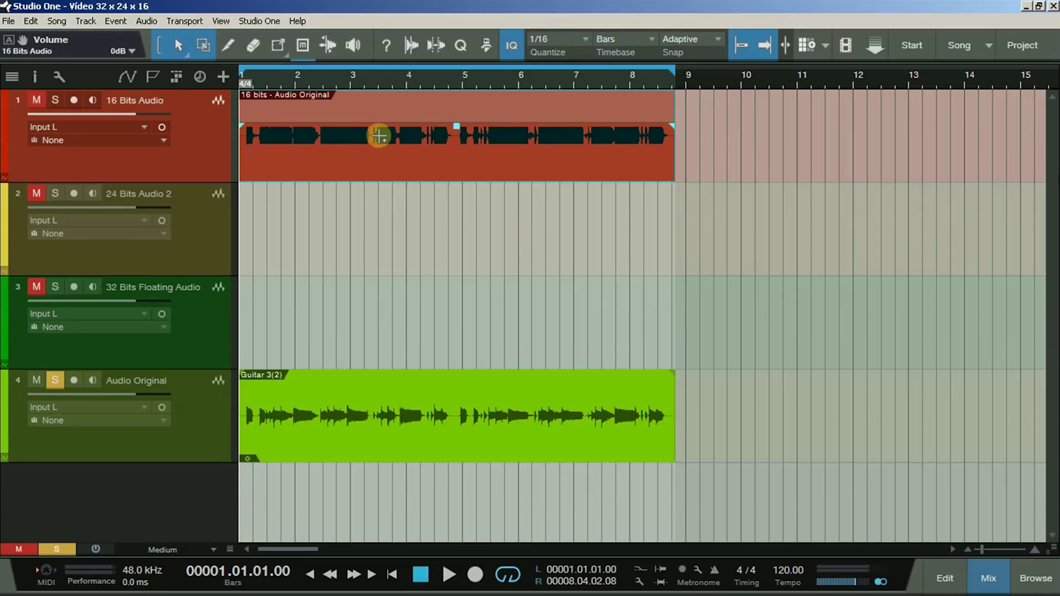
pyautogui.click(457, 127)
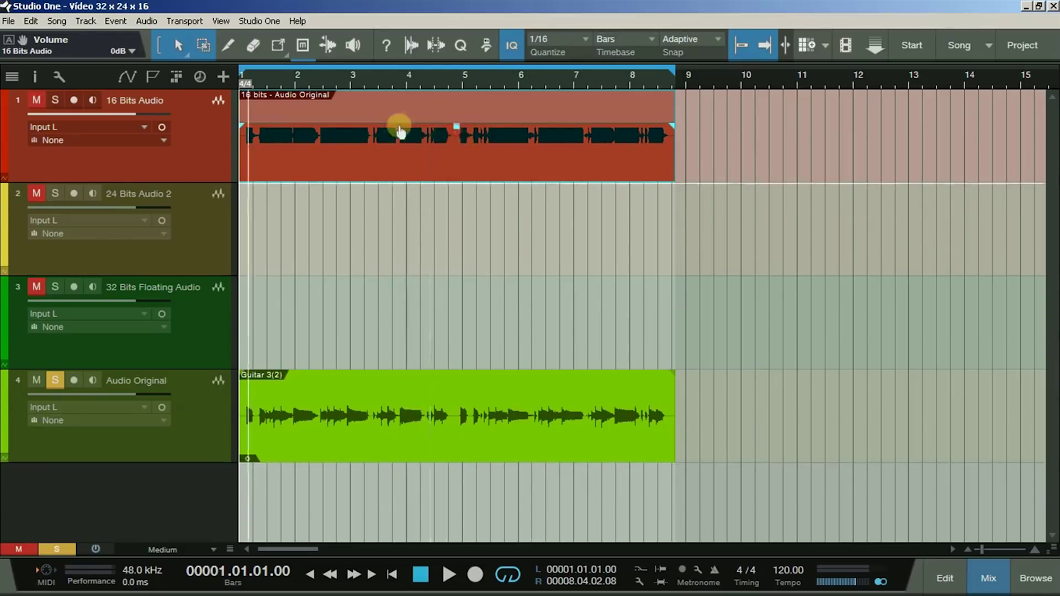
pyautogui.click(274, 75)
pyautogui.press('space')
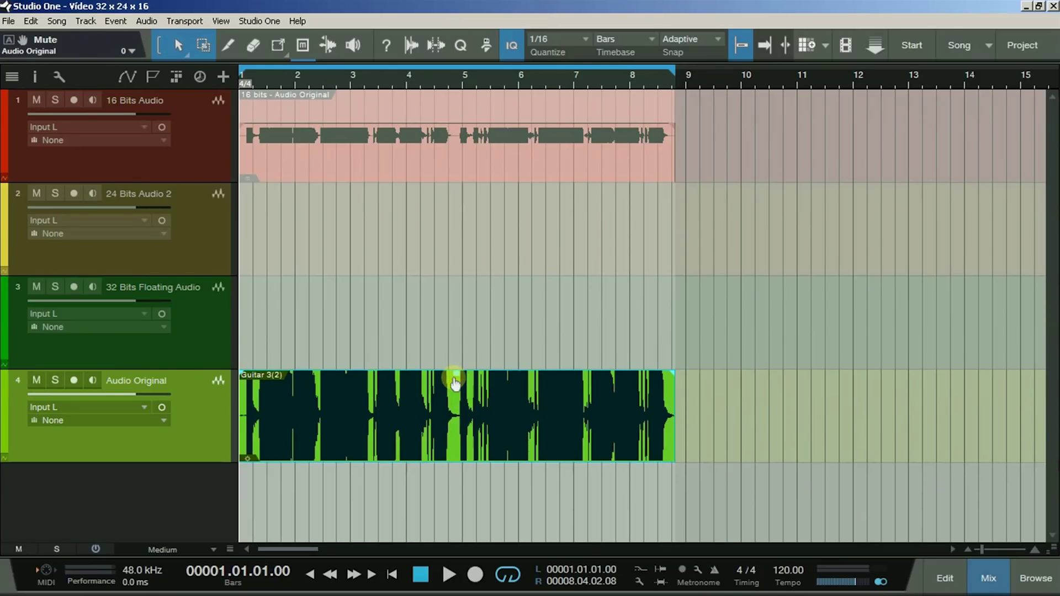
# - With the original clip's gain restored, export Audio Original as a 24 Bit, 48.0 kHz wave prefixed "24 bits" and keep the file
pyautogui.moveTo(455, 384); pyautogui.dragTo(464, 131)
pyautogui.hotkey('ctrl', 'shift', 'e')
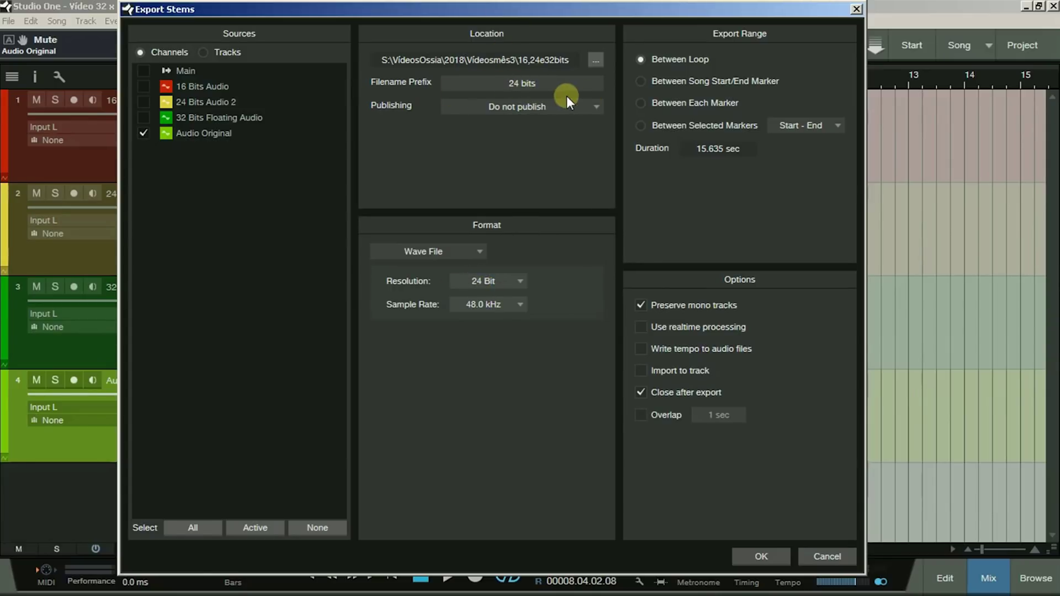
pyautogui.click(774, 554)
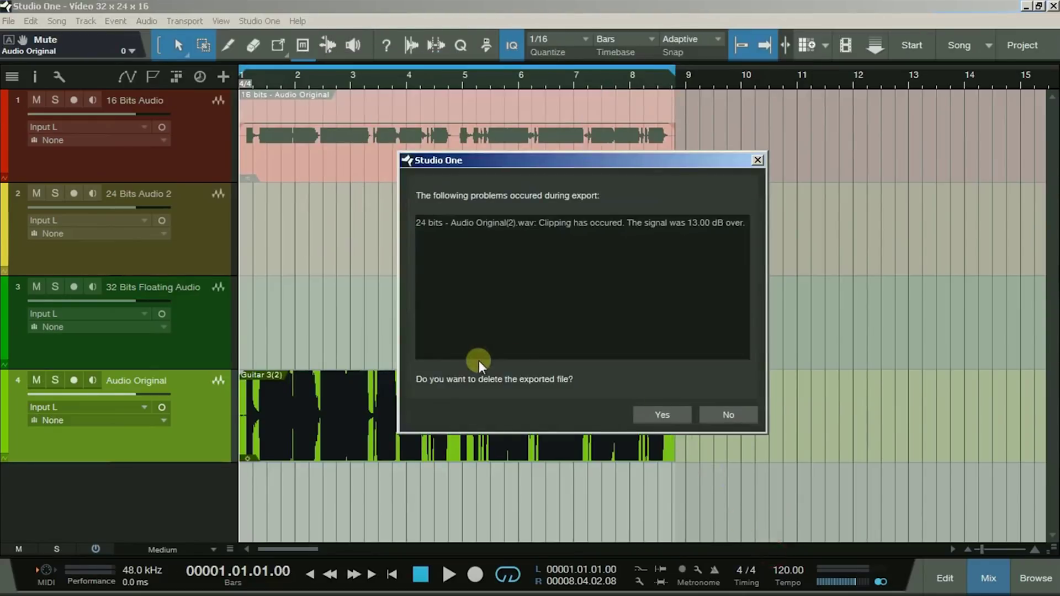
pyautogui.click(727, 416)
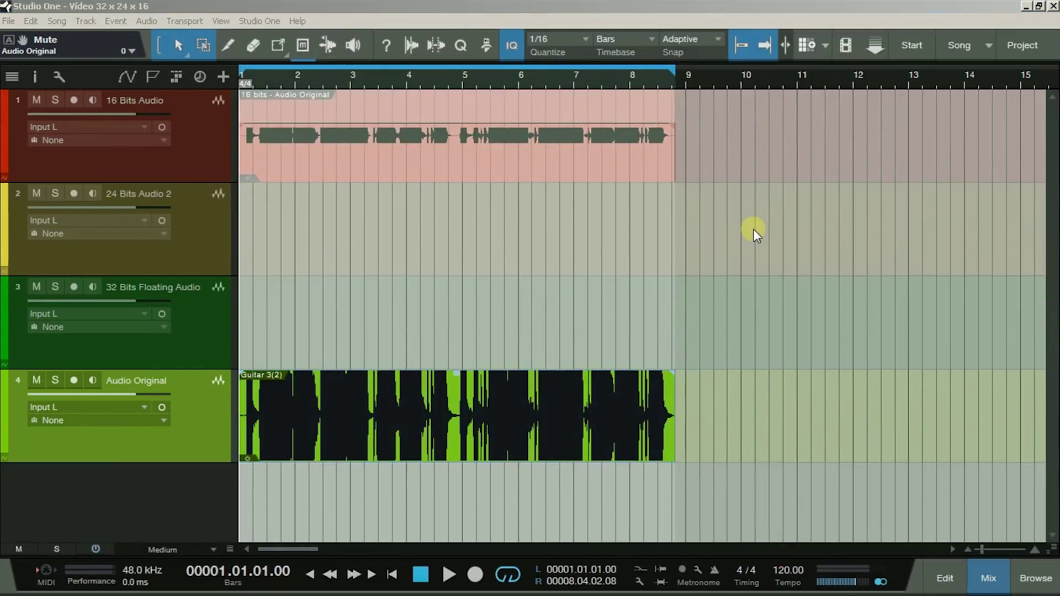
# - Import the exported 24-bit file from the export folder at the start of the 24 Bits Audio 2 track and put the folder window away
pyautogui.moveTo(754, 230); pyautogui.dragTo(639, 307)
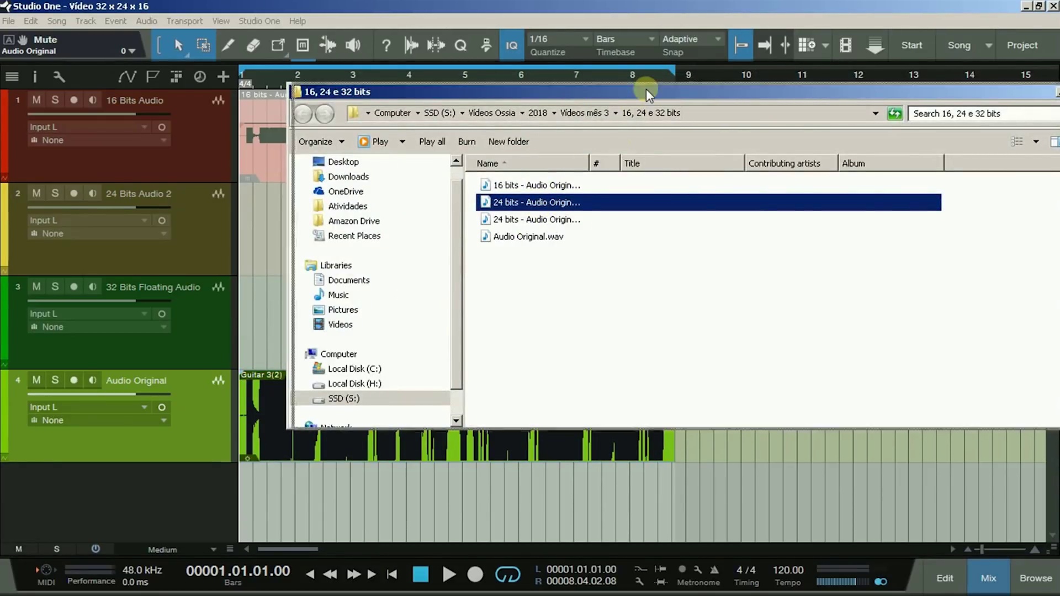
pyautogui.moveTo(646, 89); pyautogui.dragTo(977, 55)
pyautogui.moveTo(750, 160); pyautogui.dragTo(785, 132)
pyautogui.moveTo(865, 135); pyautogui.dragTo(266, 240)
pyautogui.click(1049, 7)
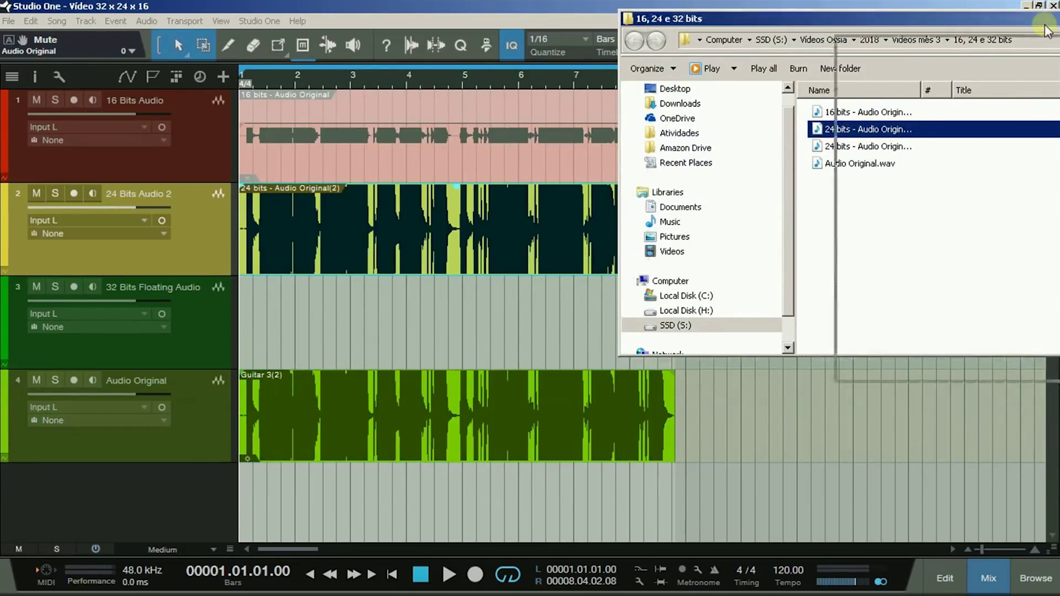
# - Lower the gain of the Guitar 3(2) clip and the 24-bit clip, taking the 24-bit clip to about -14.5 dB
pyautogui.moveTo(461, 192); pyautogui.dragTo(445, 289)
pyautogui.click(428, 444)
pyautogui.click(457, 333)
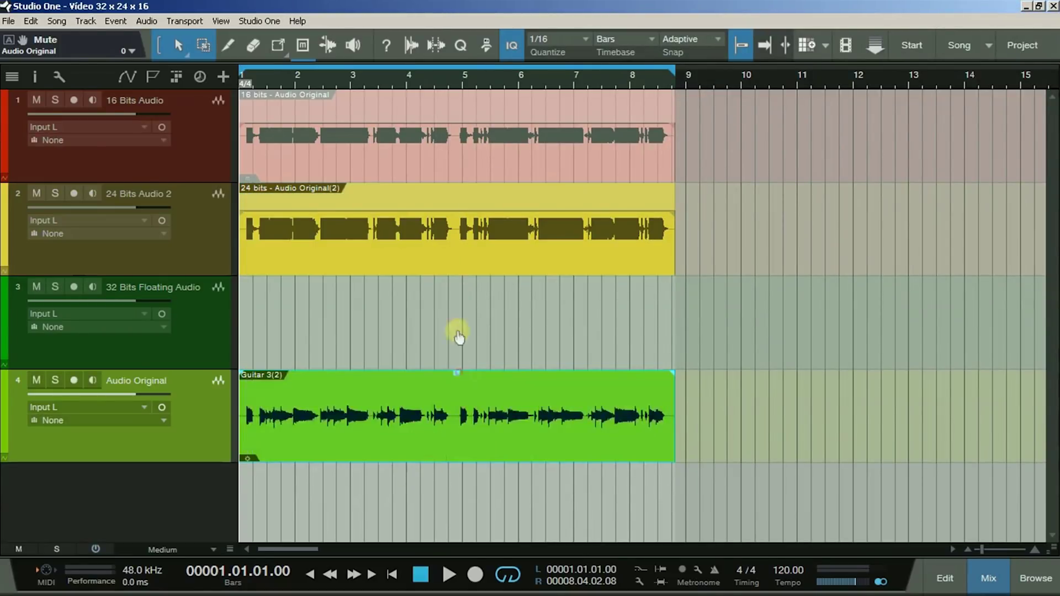
pyautogui.click(451, 227)
pyautogui.moveTo(456, 214)
pyautogui.mouseDown()
pyautogui.moveTo(458, 238)
pyautogui.moveTo(459, 228)
pyautogui.mouseUp()
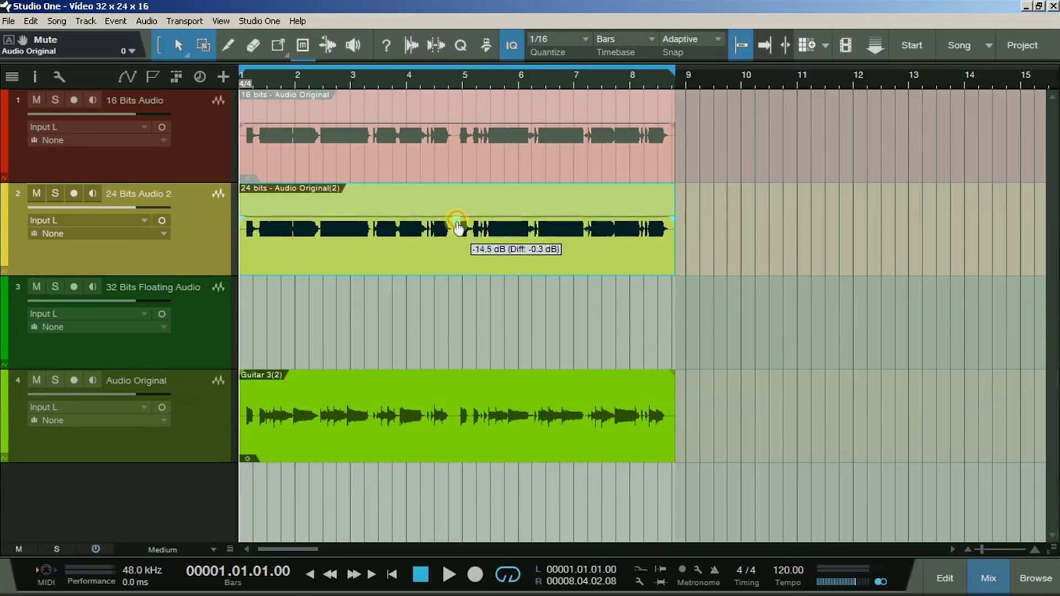
# - Solo the 24 Bits Audio 2 track and audition the gain-reduced 24-bit clip from near the start of the song
pyautogui.click(55, 195)
pyautogui.click(265, 78)
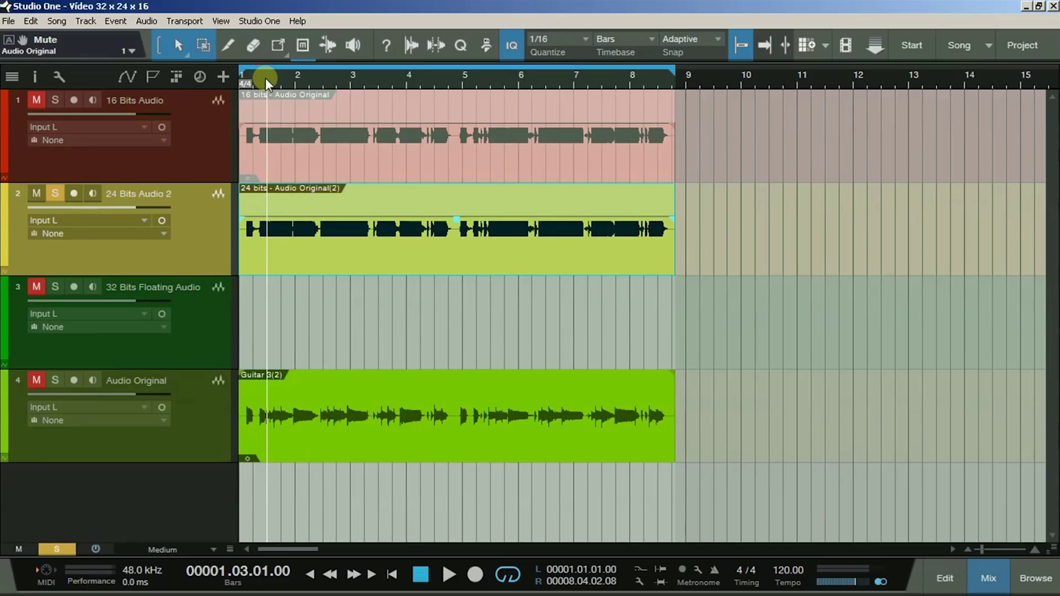
pyautogui.press('space')
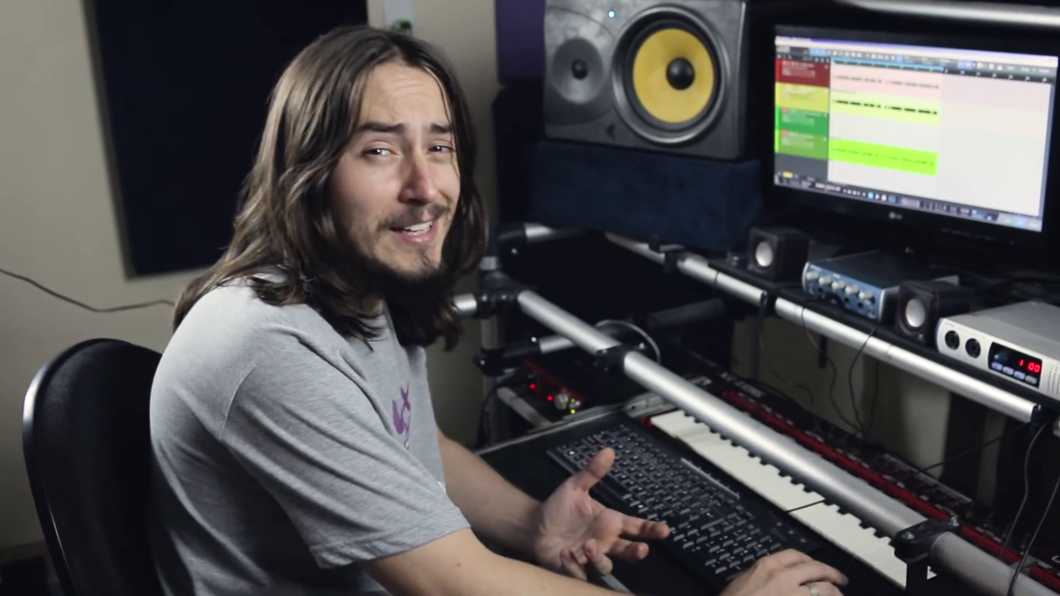
pyautogui.click(39, 256)
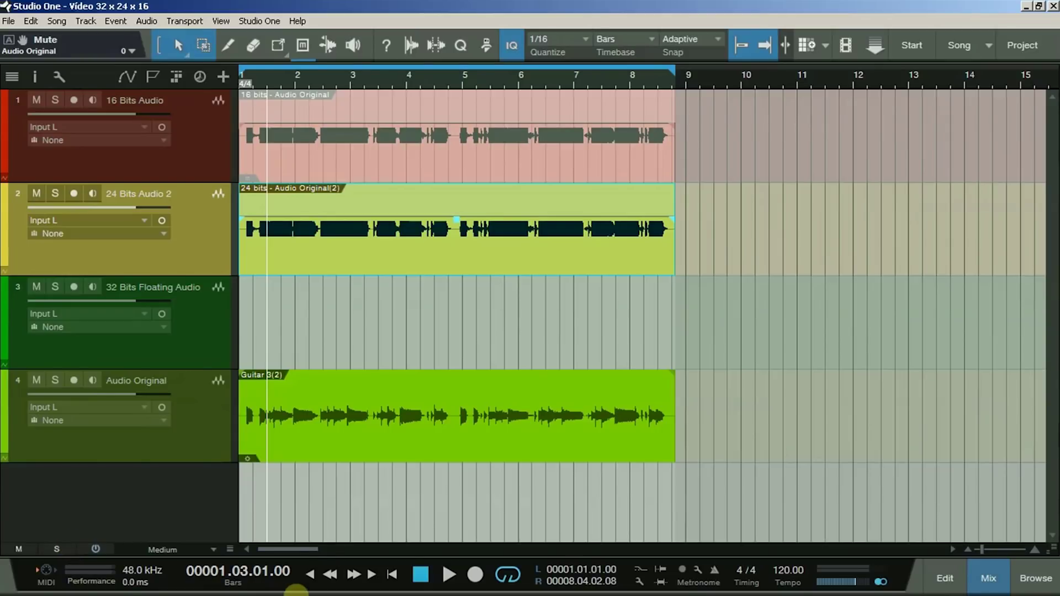
# - Raise the gain of the Guitar 3(2) clip on the Audio Original track back to its clipping level
pyautogui.click(439, 415)
pyautogui.click(437, 456)
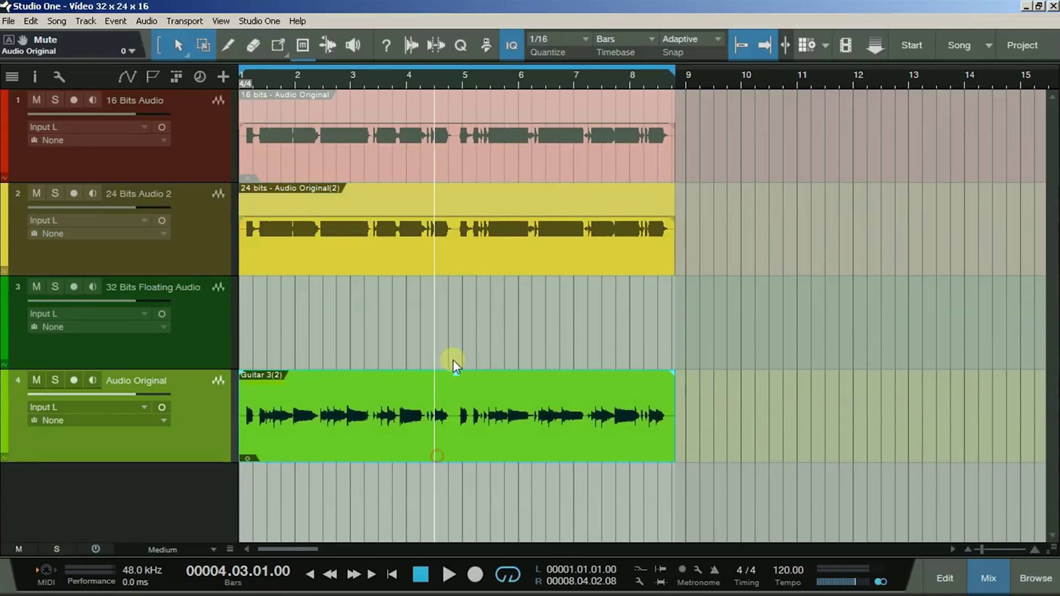
pyautogui.moveTo(458, 381); pyautogui.dragTo(487, 191)
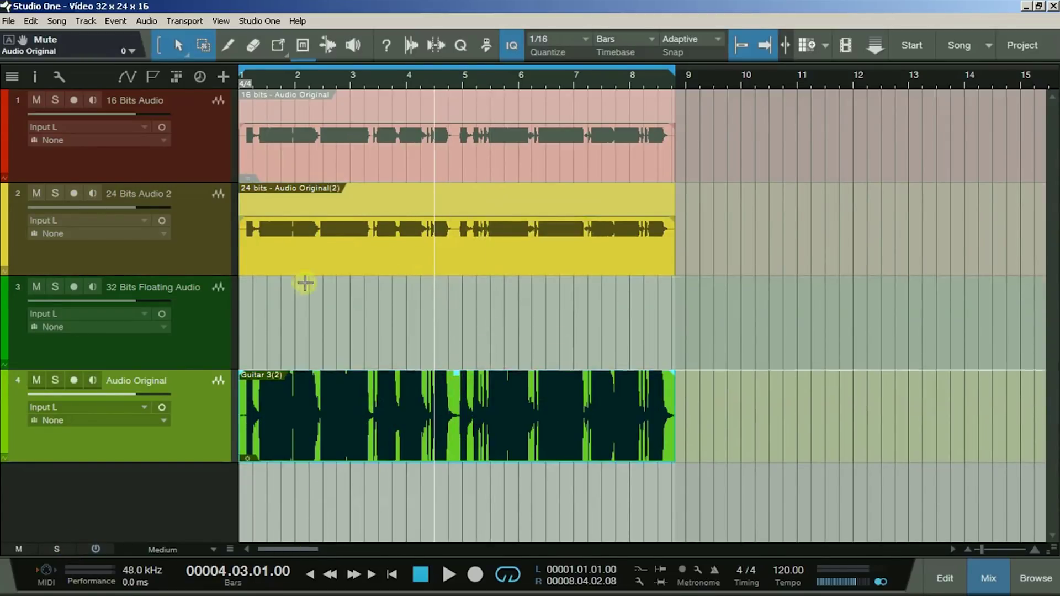
# - Export the Audio Original channel as a 32 Bit Float, 48.0 kHz wave file prefixed "32 bits" and keep the exported file
pyautogui.hotkey('ctrl', 'shift', 'e')
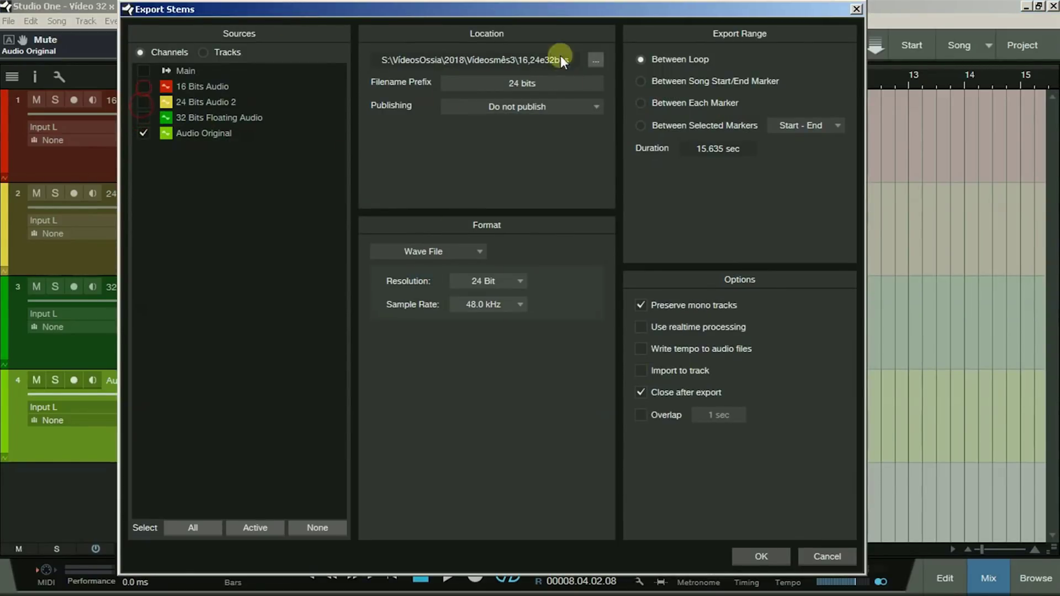
pyautogui.click(508, 82)
pyautogui.write('32')
pyautogui.press('Return')
pyautogui.click(509, 283)
pyautogui.click(499, 339)
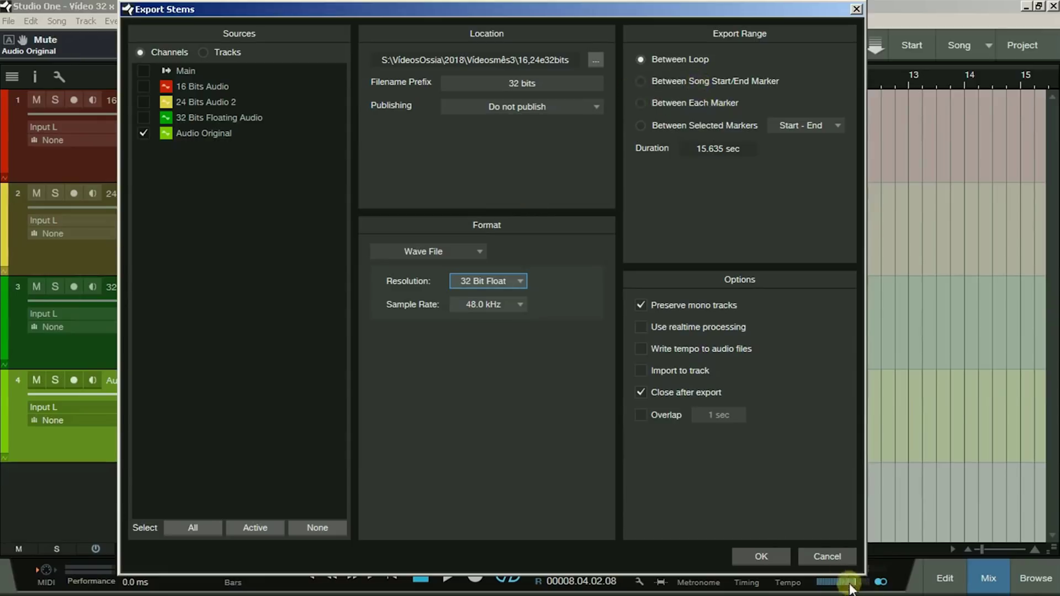
pyautogui.click(771, 556)
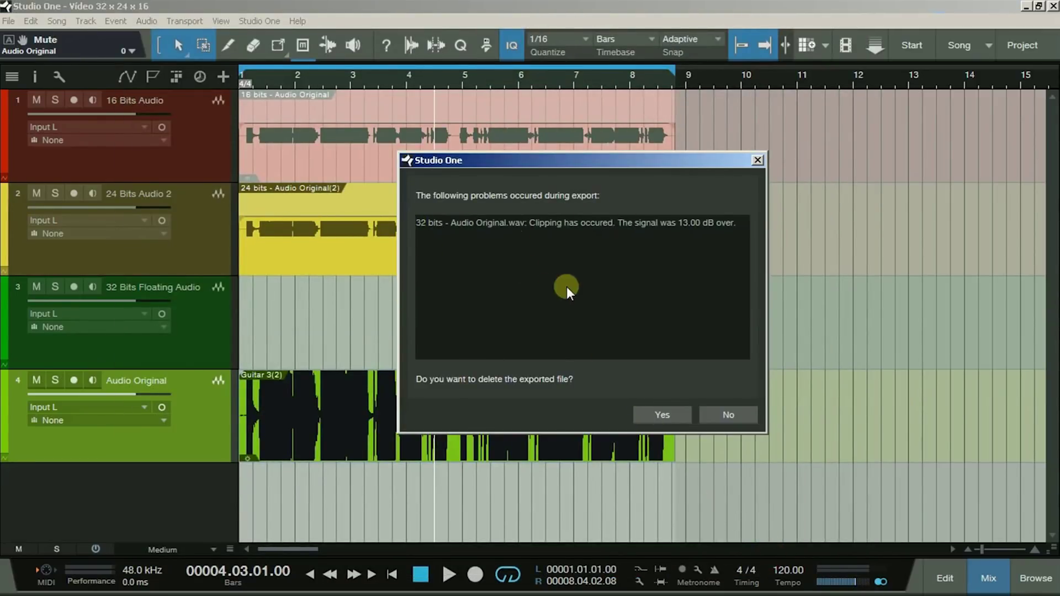
pyautogui.click(730, 416)
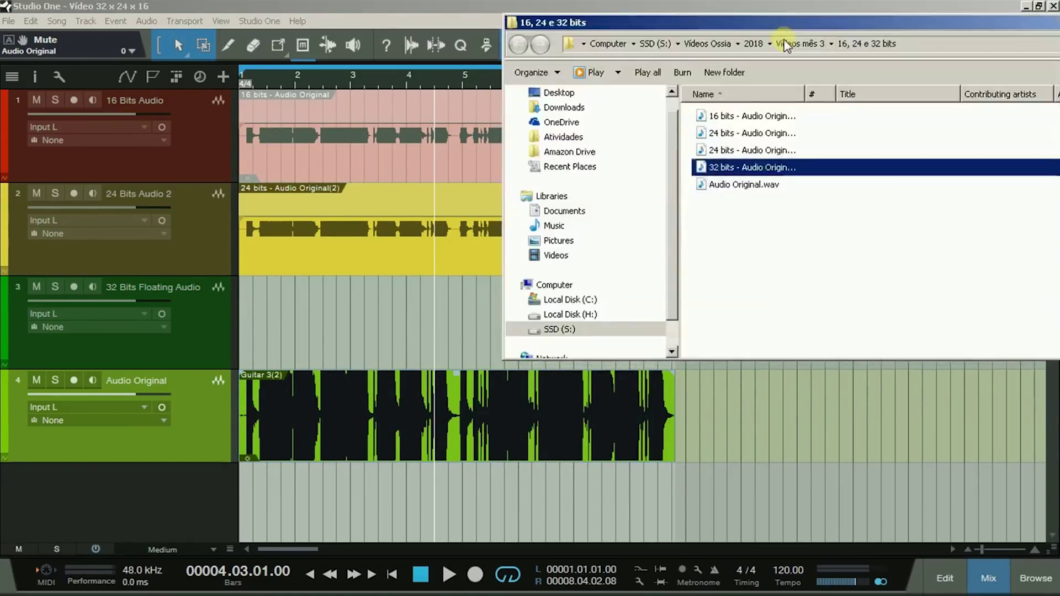
# - Import the exported 32-bit file at the start of the 32 Bits Floating Audio track, and lower the gain of it and the Guitar 3(2) clip
pyautogui.moveTo(746, 166); pyautogui.dragTo(274, 300)
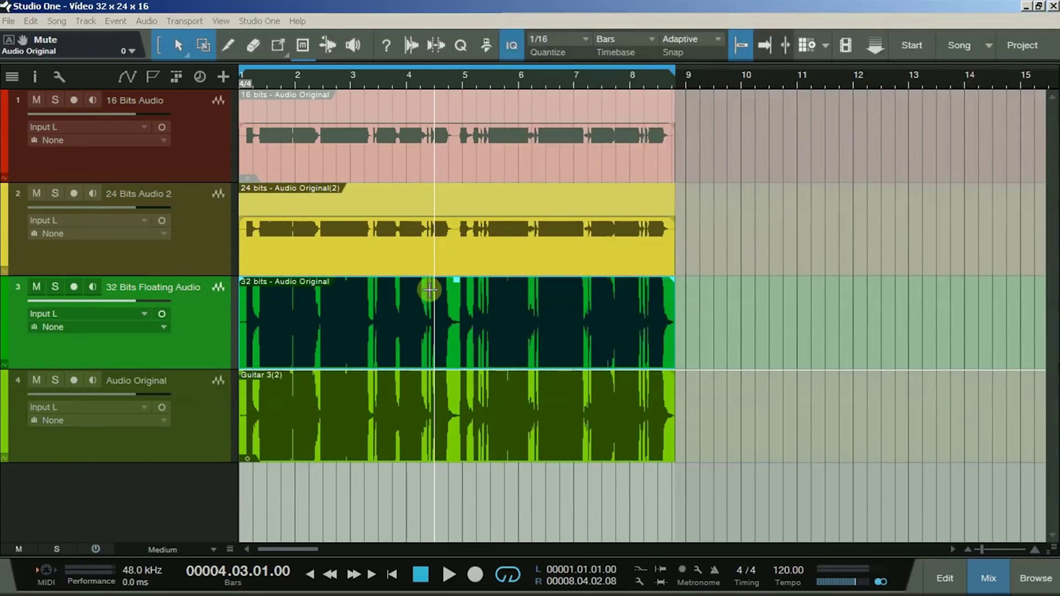
pyautogui.moveTo(456, 286); pyautogui.dragTo(462, 383)
pyautogui.click(452, 392)
pyautogui.click(462, 286)
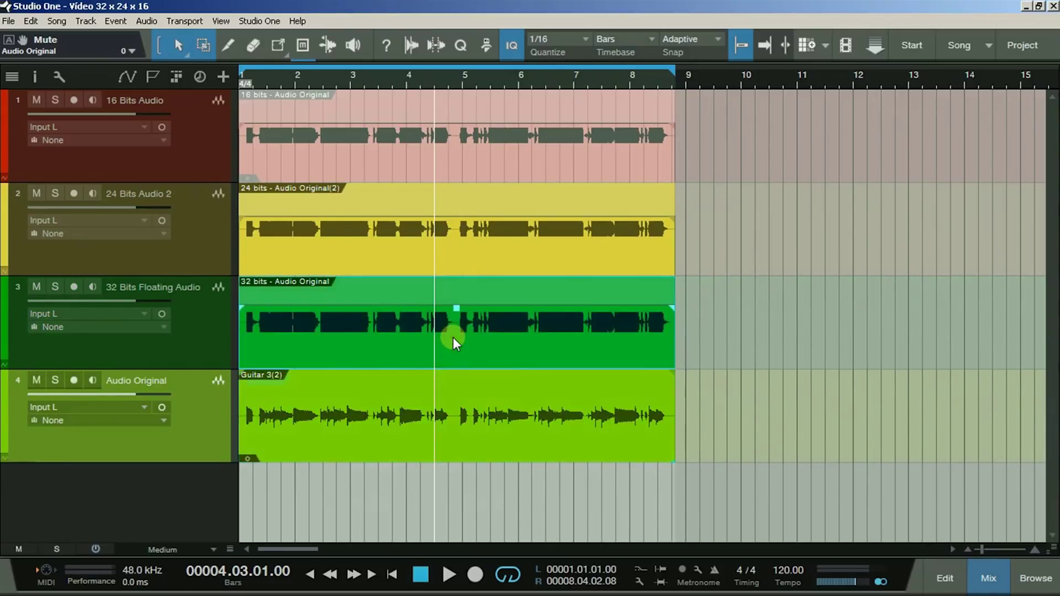
# - Examine the waveform peaks of all four clips around bar 4.3 up close, comparing the exported versions with the original
pyautogui.press('e')
pyautogui.press('e')
pyautogui.press('e')
pyautogui.press('e')
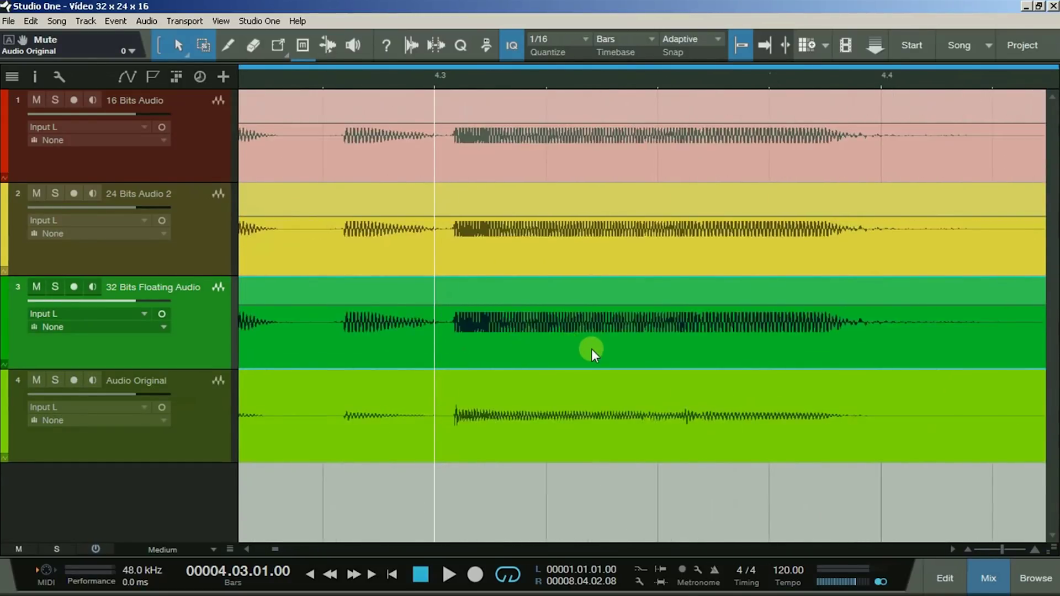
pyautogui.press('e')
pyautogui.press('e')
pyautogui.press('e')
pyautogui.press('e')
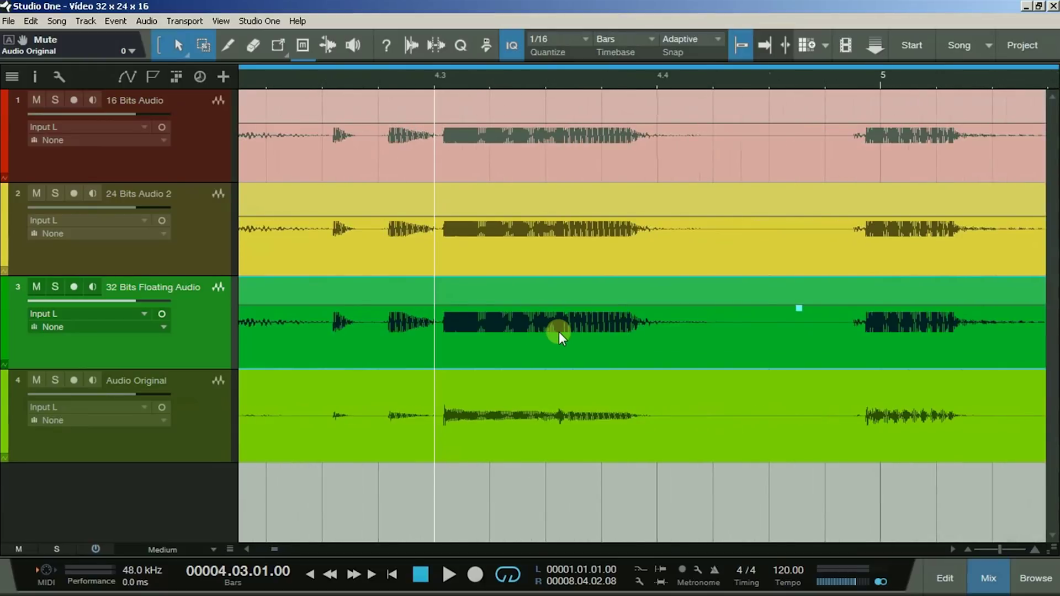
pyautogui.press('w')
pyautogui.press('w')
pyautogui.press('w')
pyautogui.press('w')
pyautogui.press('w')
pyautogui.press('w')
pyautogui.press('w')
pyautogui.press('w')
pyautogui.press('w')
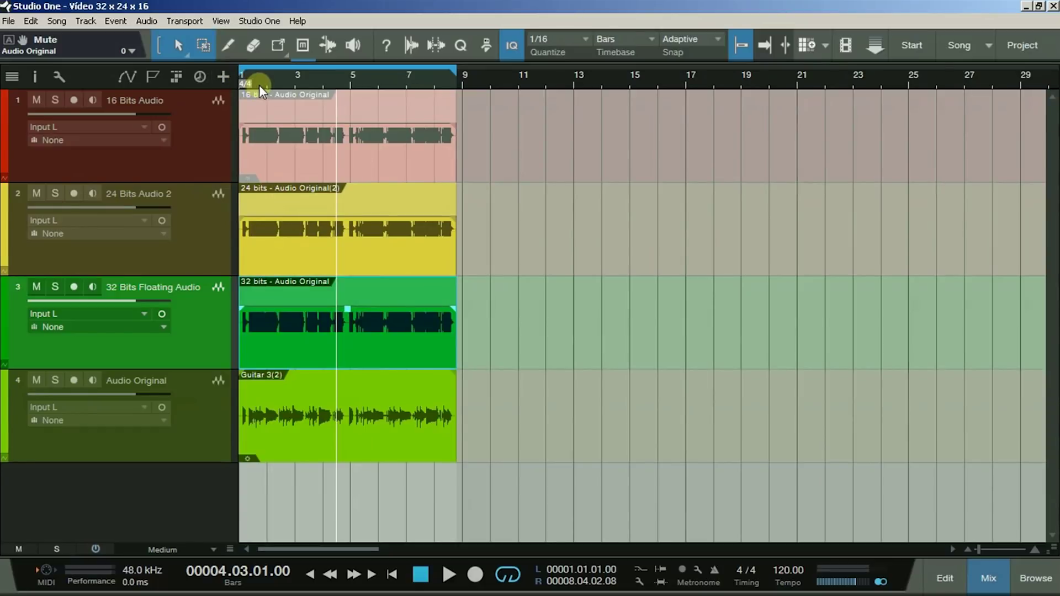
# - Solo the 32 Bits Floating Audio track and audition its gain-reduced clip from the start of the song
pyautogui.click(56, 287)
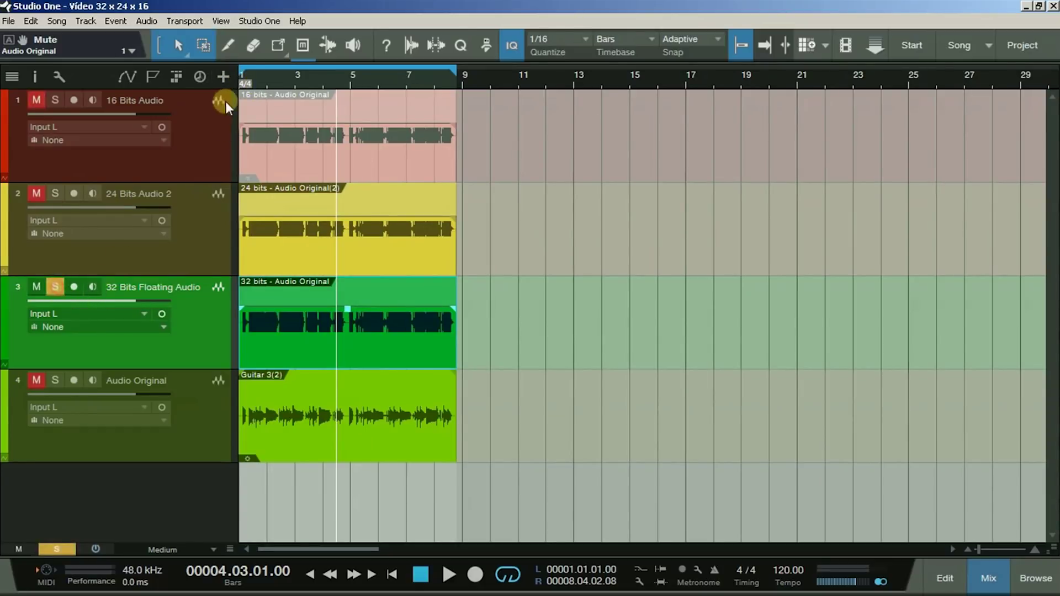
pyautogui.press('Home')
pyautogui.press('space')
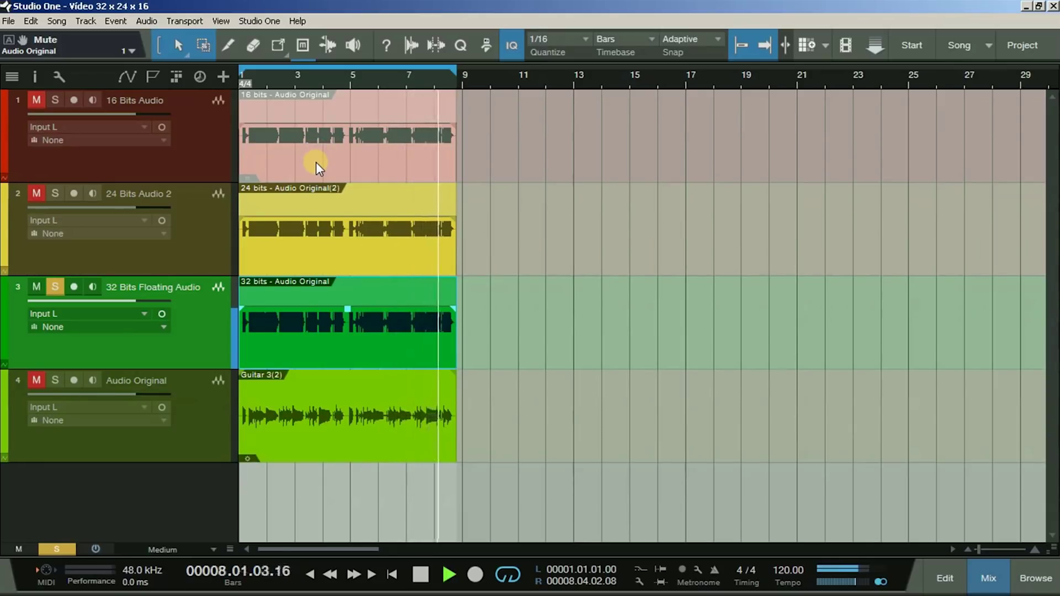
pyautogui.press('space')
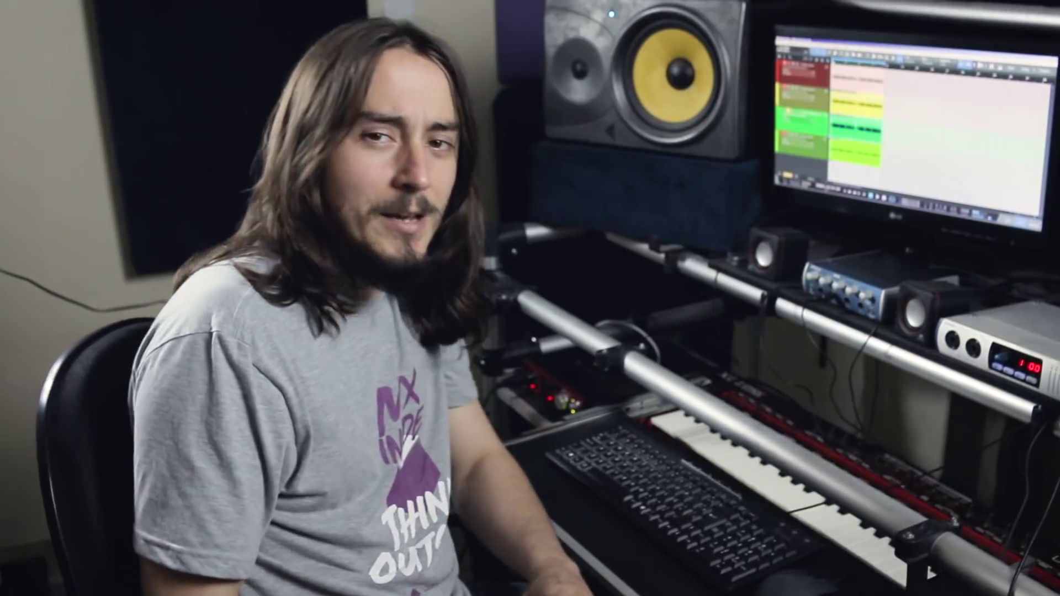